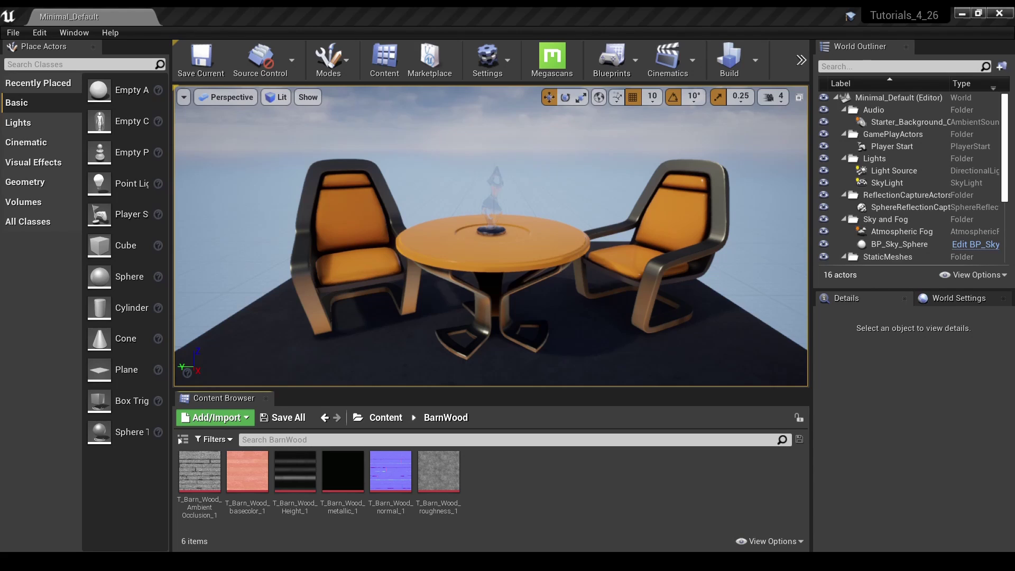
right_click(489, 487)
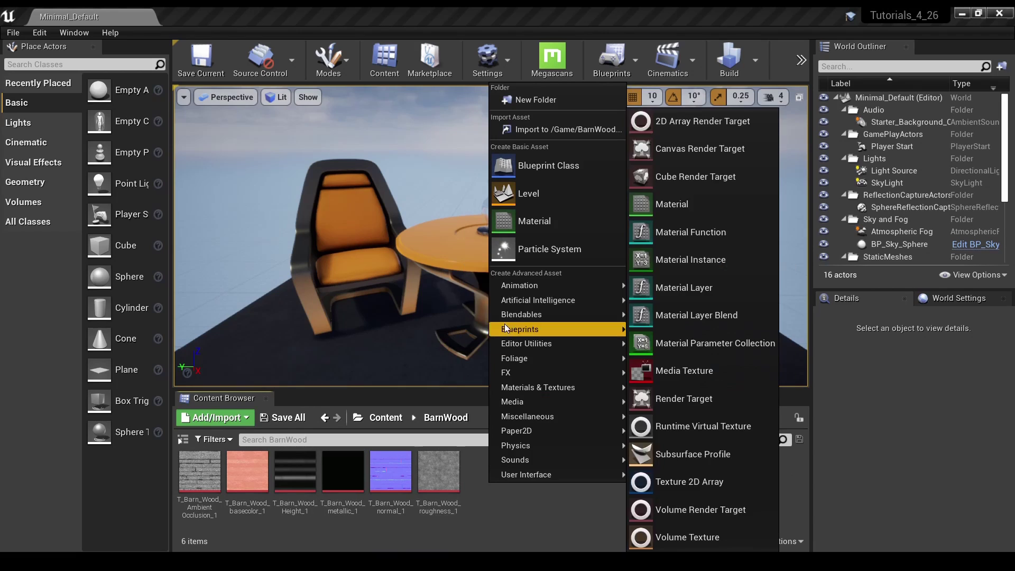
left_click(545, 134)
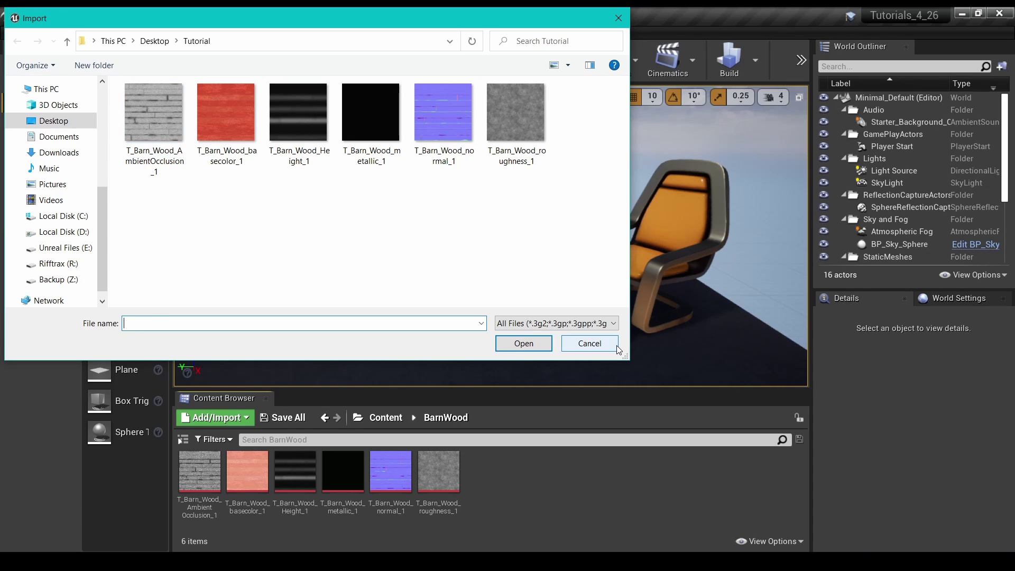
left_click(589, 343)
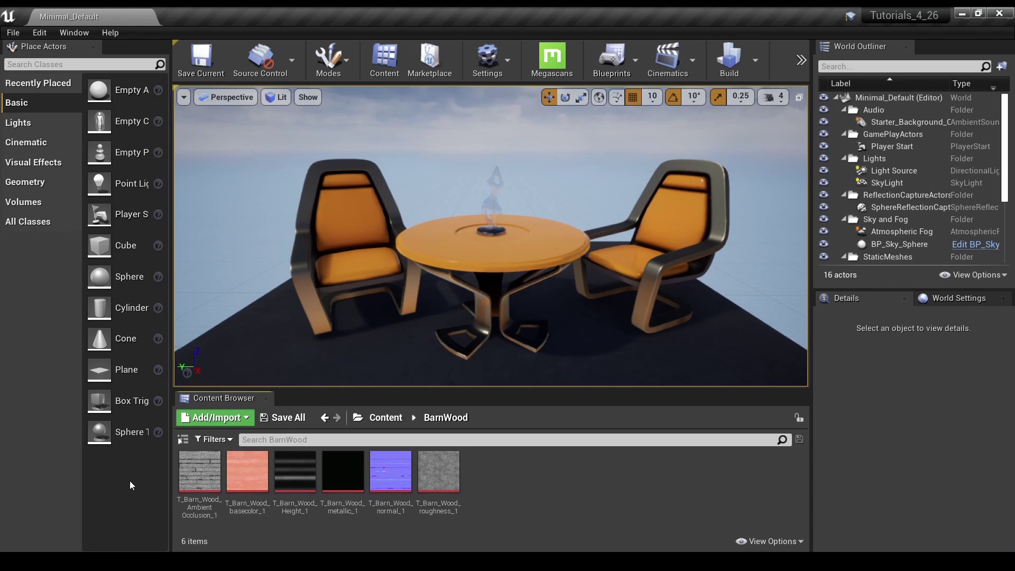
- Open the T_Barn_Wood_basecolor_1 texture, save it and close its editor
mouse_move(250, 484)
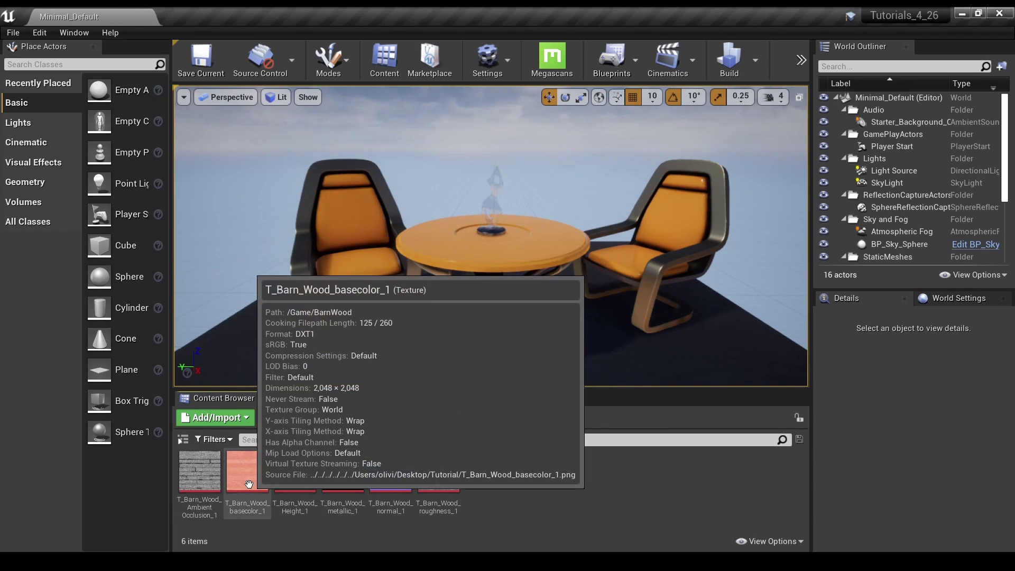
left_click(263, 484)
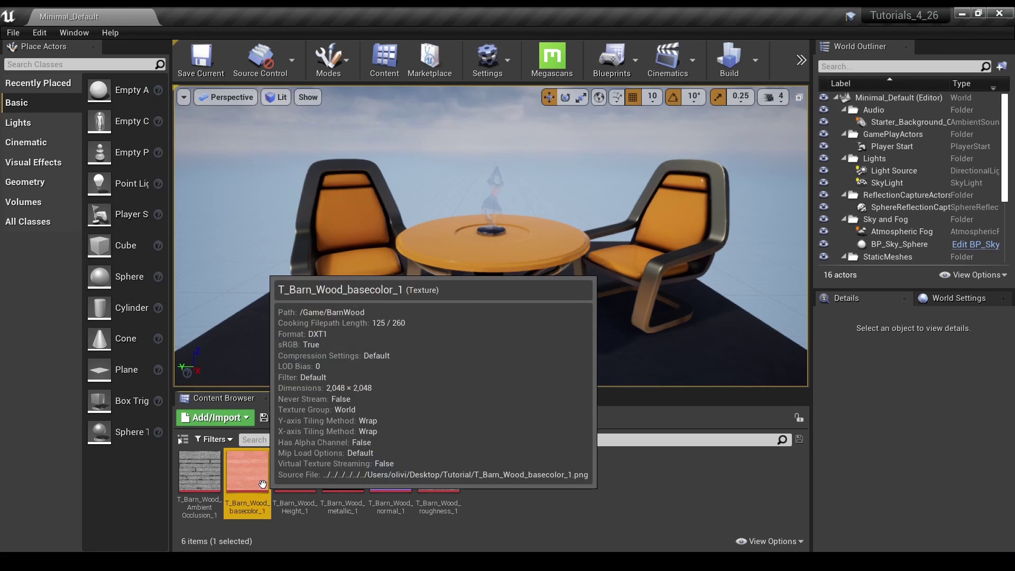
double_click(263, 484)
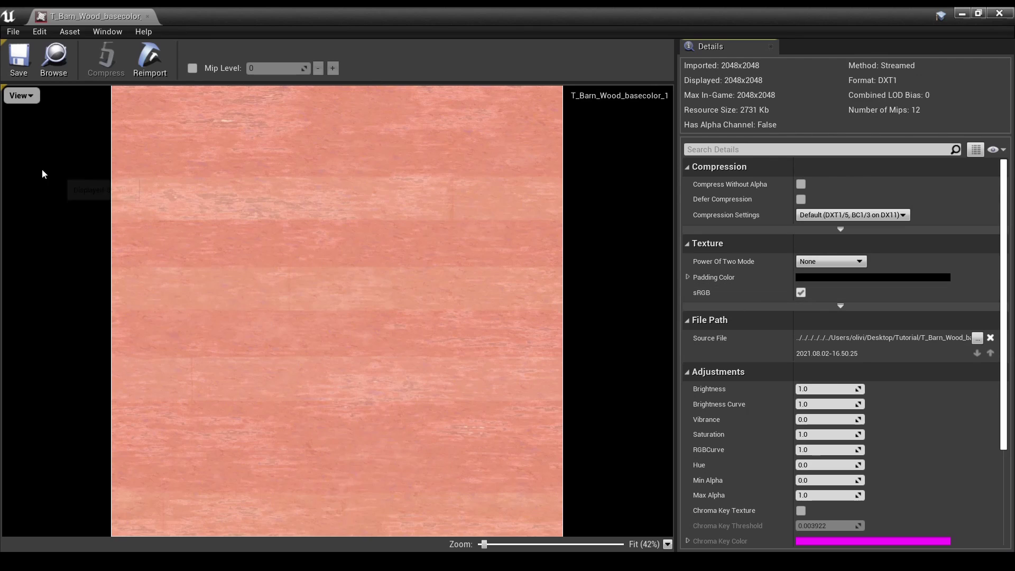
left_click(22, 58)
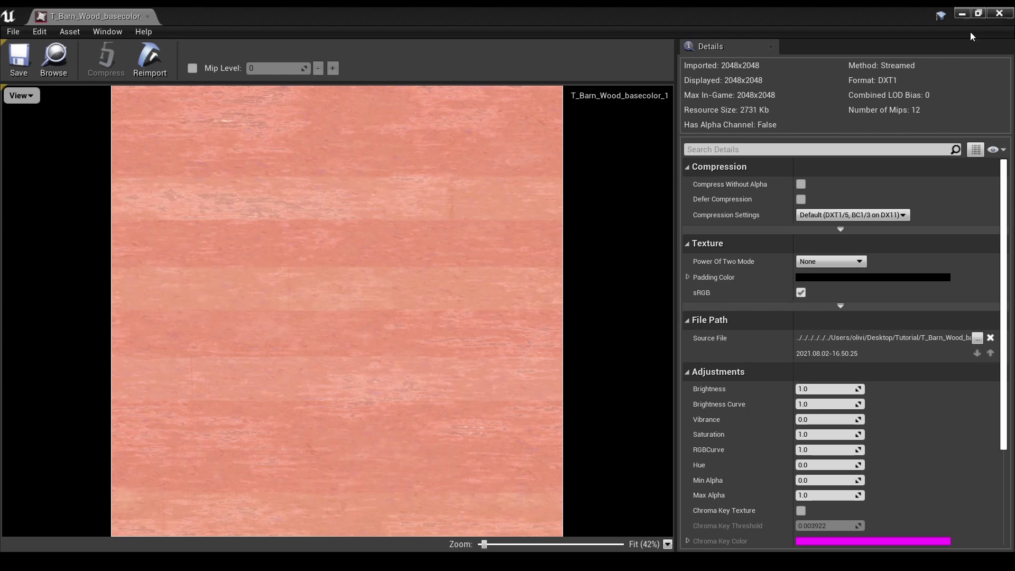
left_click(998, 13)
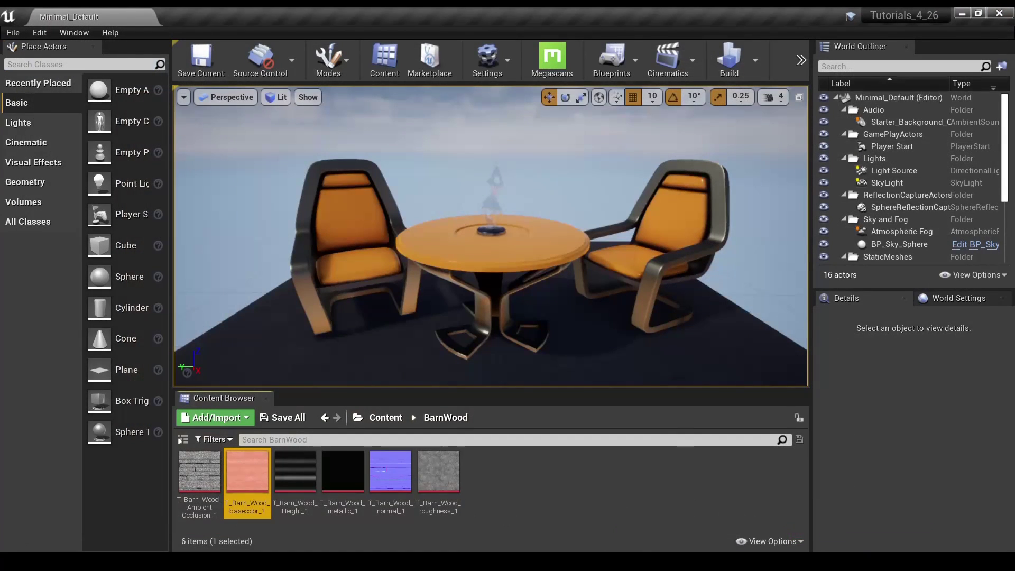
- Create a new material named M_BarnWood in the BarnWood folder
right_click(528, 515)
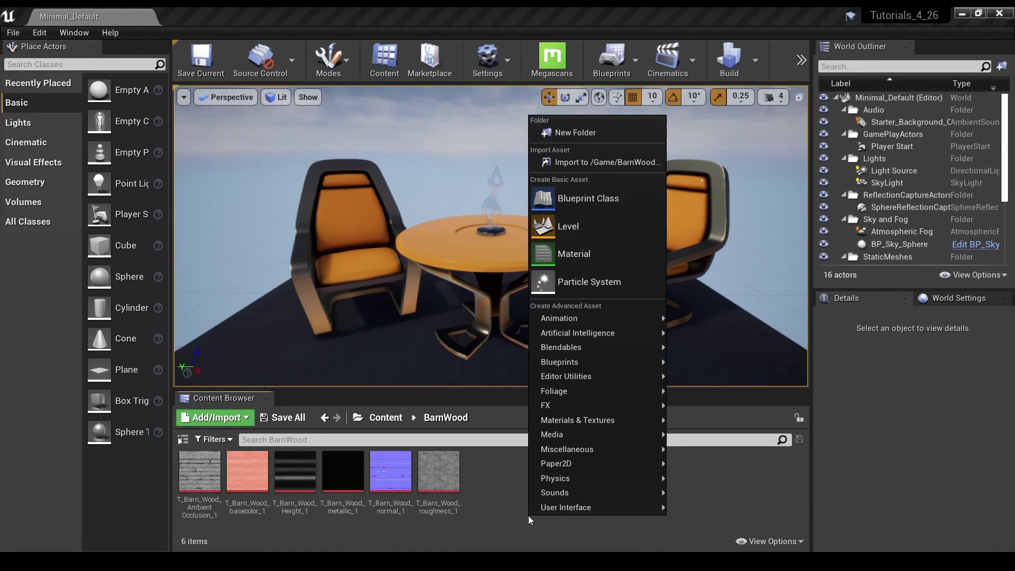
left_click(578, 267)
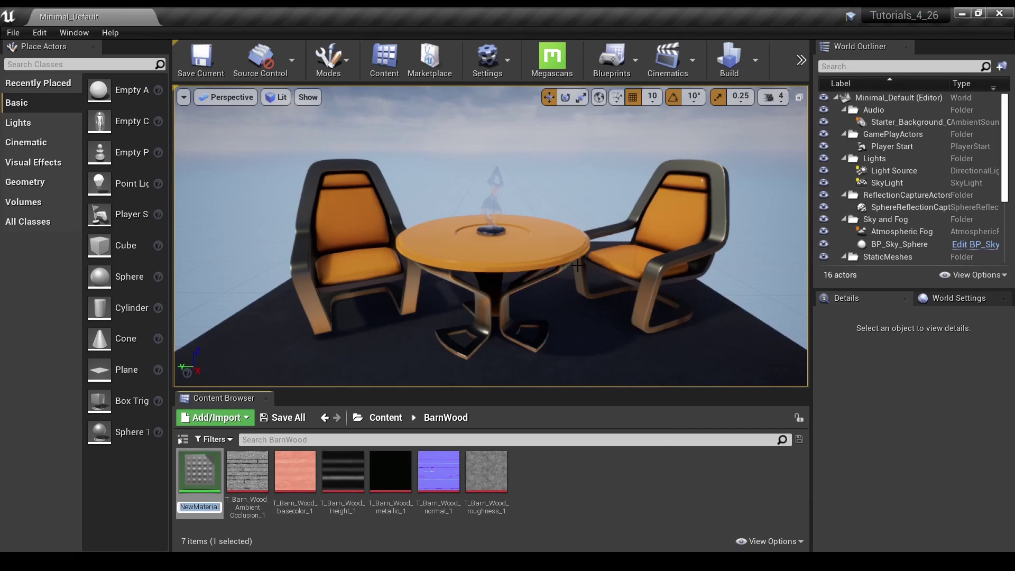
key("BackSpace")
type("M_BarnWood")
key("Return")
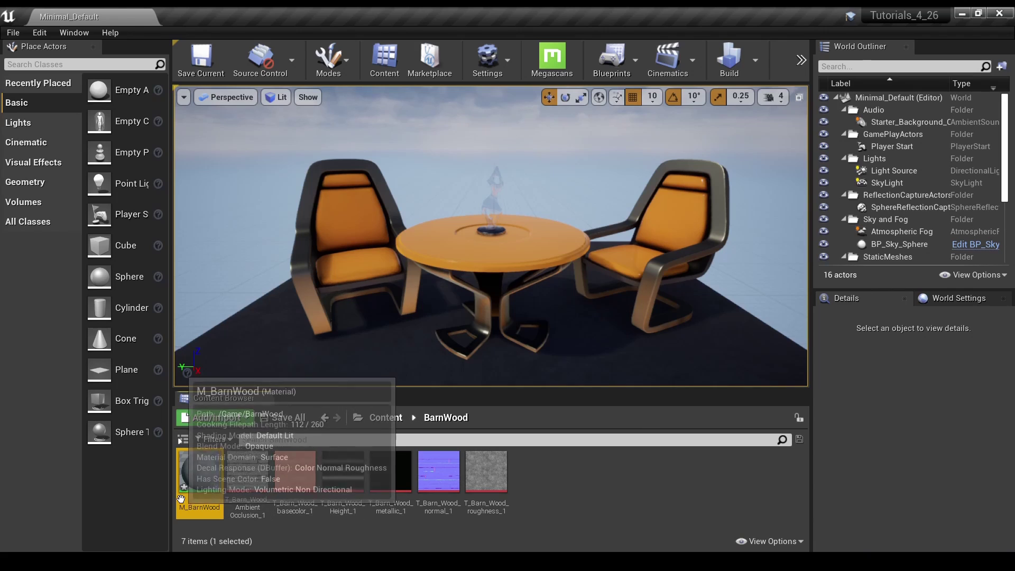
- Open the M_BarnWood material and move its result node aside to make room for texture nodes
double_click(198, 478)
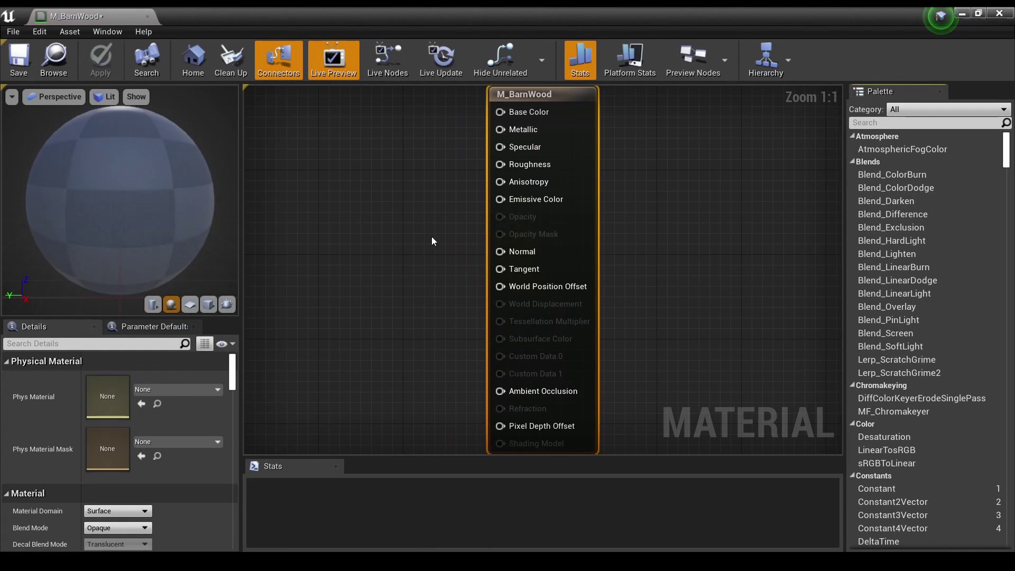
left_click_drag(553, 94, 595, 99)
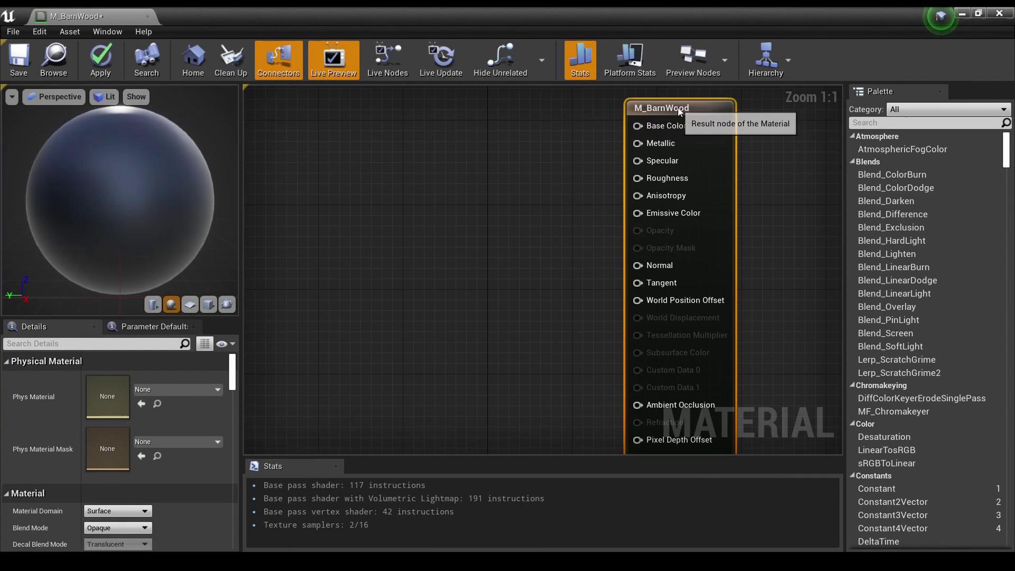
scroll(478, 285, "down", 3)
scroll(477, 285, "up", 1)
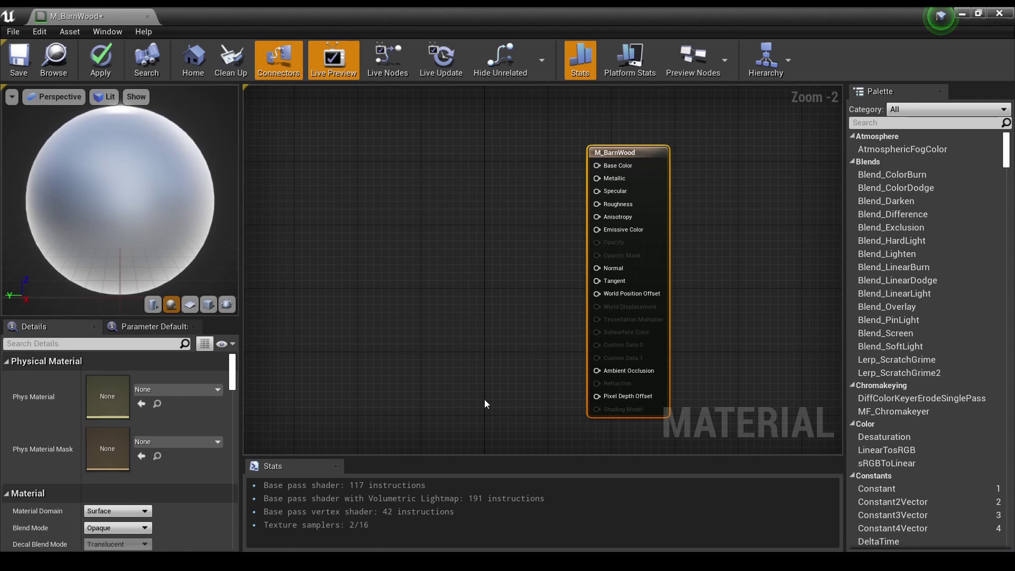
- Add the barn wood basecolor, AmbientOcclusion, metallic, normal and roughness textures to the M_BarnWood graph as texture samples
left_click(978, 13)
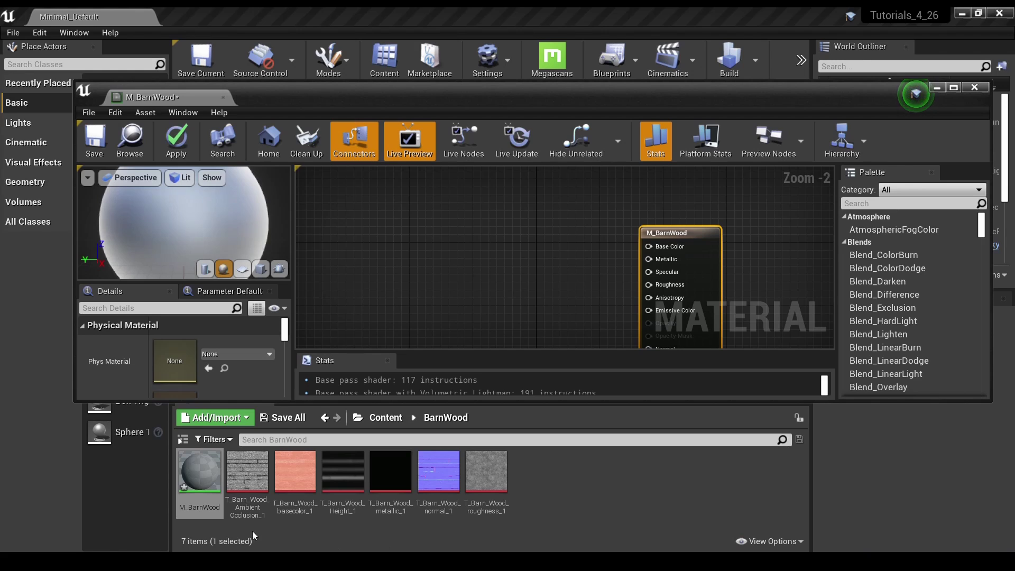
left_click_drag(294, 470, 347, 236)
right_click_drag(507, 295, 518, 193)
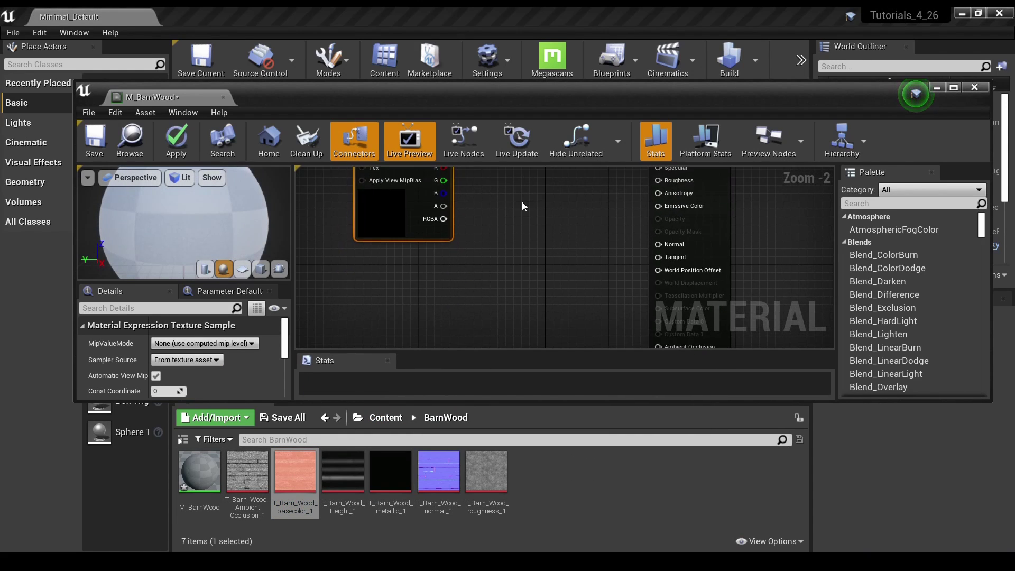
scroll(522, 206, "down", 2)
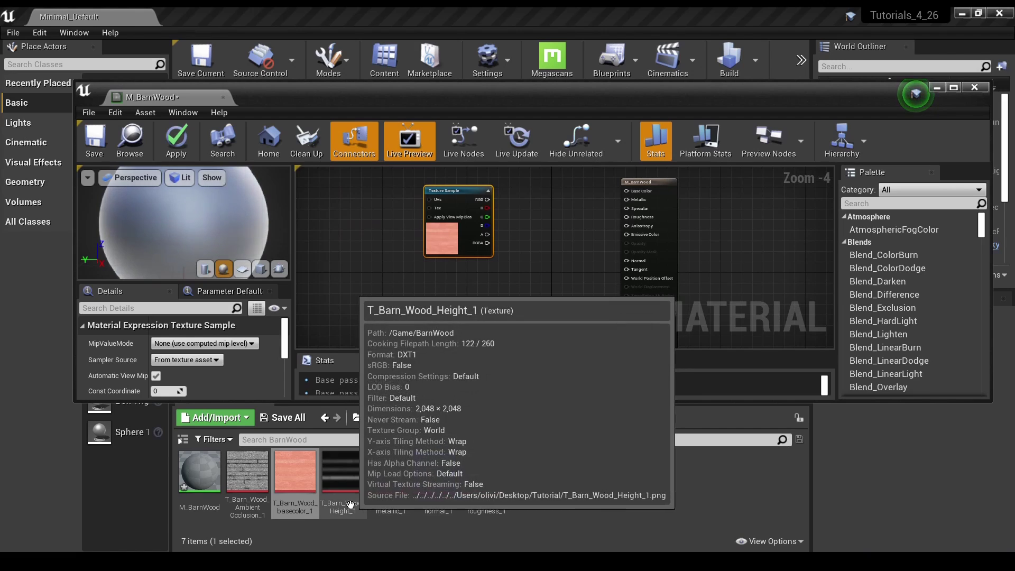
left_click_drag(247, 470, 365, 290)
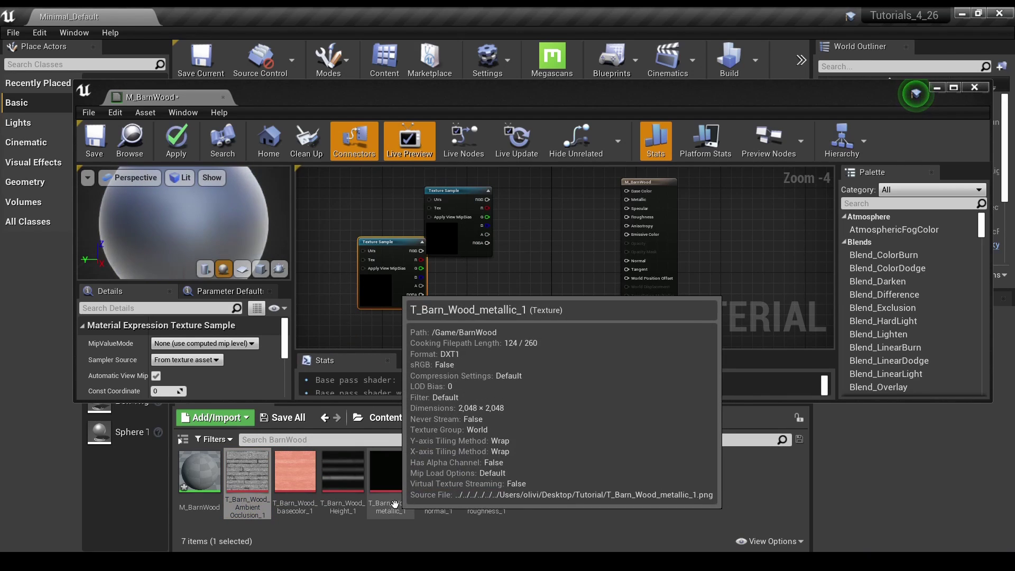
left_click_drag(394, 503, 476, 298)
left_click_drag(437, 473, 444, 280)
scroll(516, 258, "down", 1)
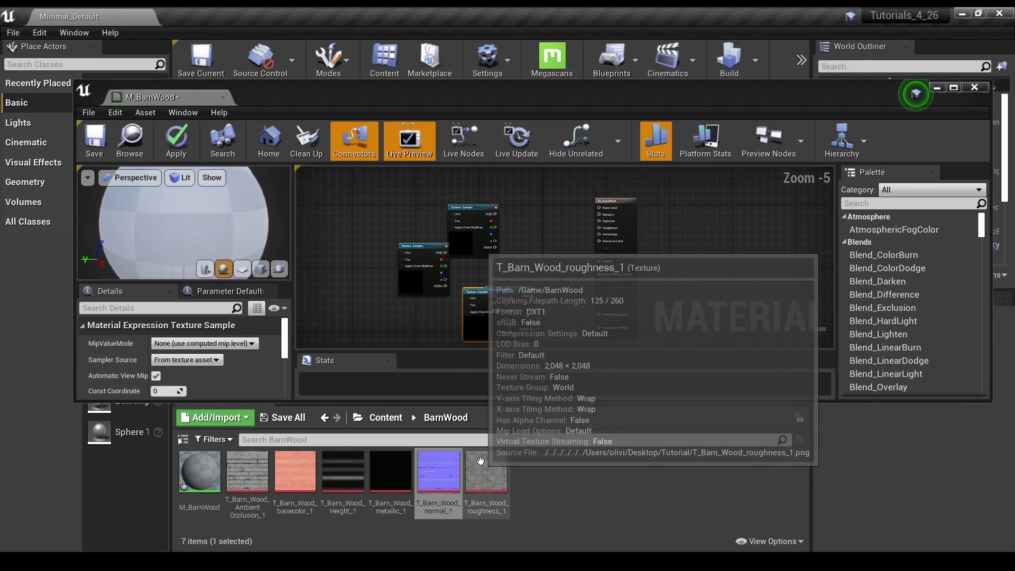
left_click_drag(480, 460, 389, 328)
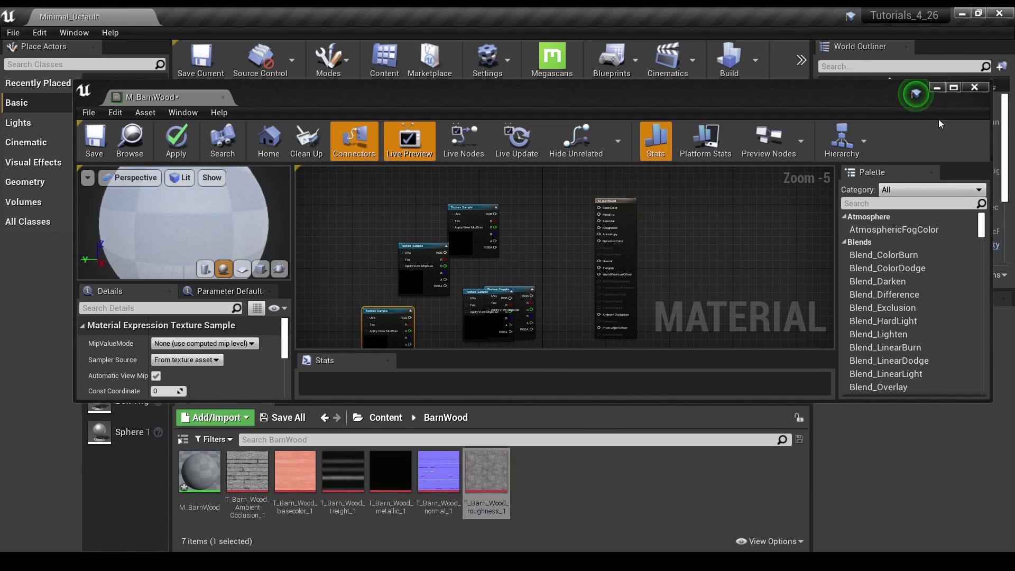
- Connect the basecolor texture sample's RGB output to the material's Base Color input in the maximized material editor
left_click(953, 88)
scroll(640, 227, "up", 3)
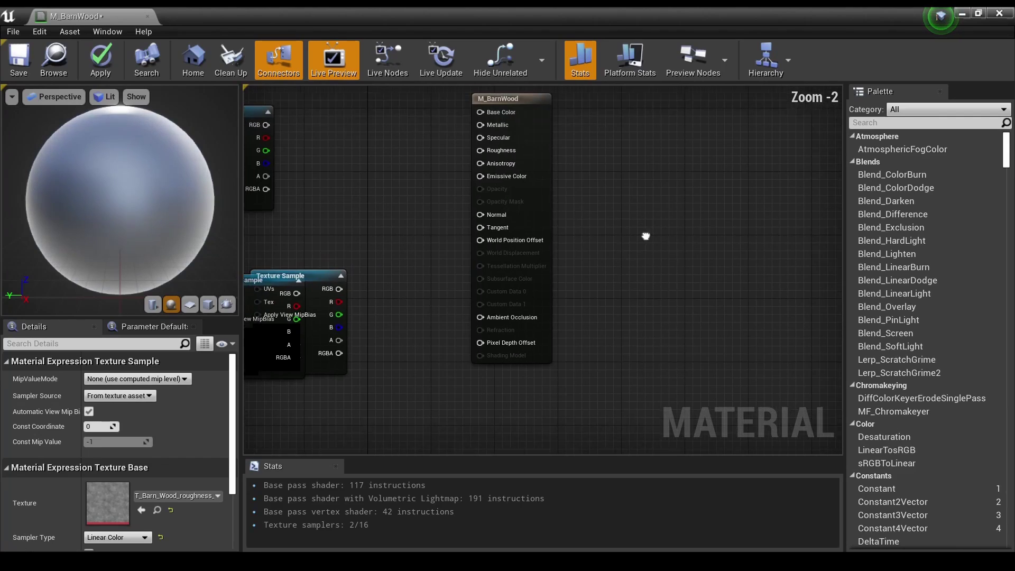
right_click_drag(645, 236, 777, 346)
right_click_drag(465, 313, 503, 288)
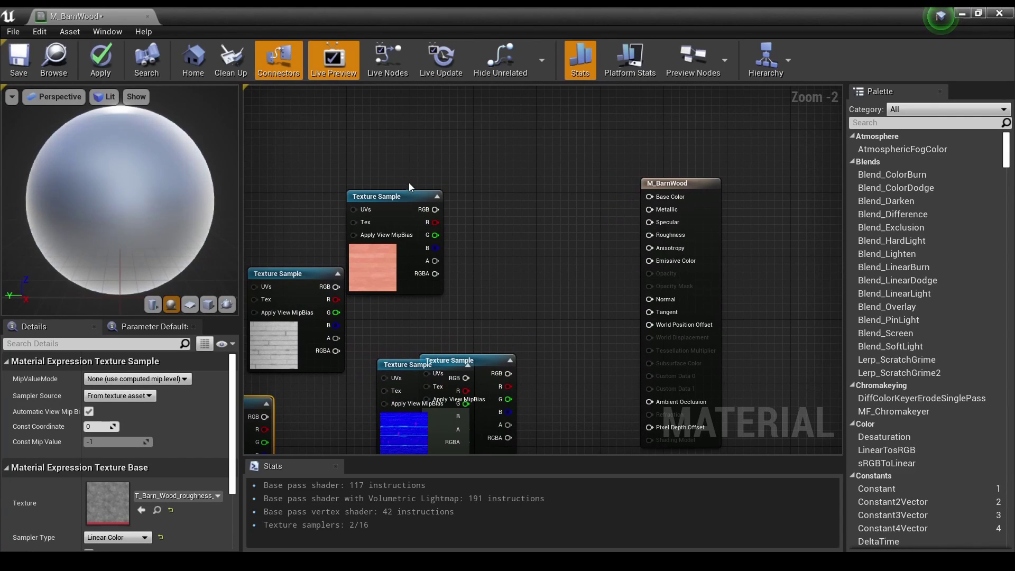
left_click_drag(404, 197, 650, 197)
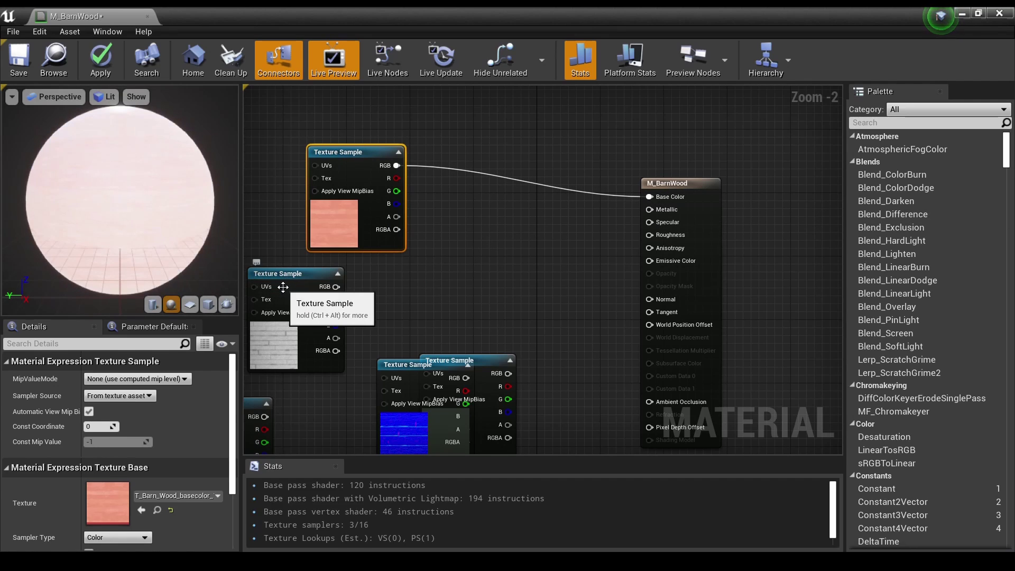
- Connect the AmbientOcclusion sample's RGB output to the Ambient Occlusion input and move the sample below the other texture nodes
left_click(303, 356)
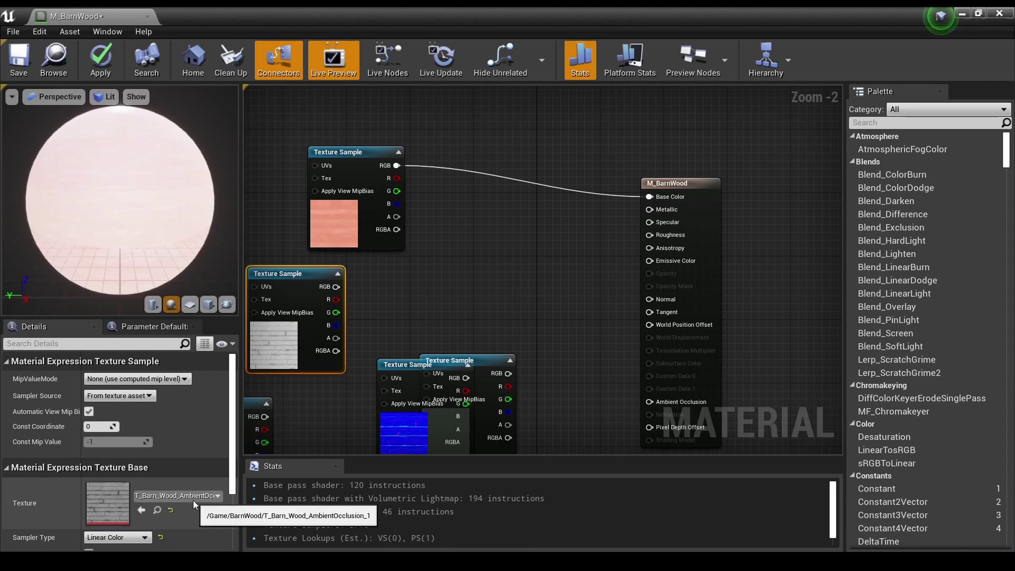
right_click_drag(434, 317, 488, 212)
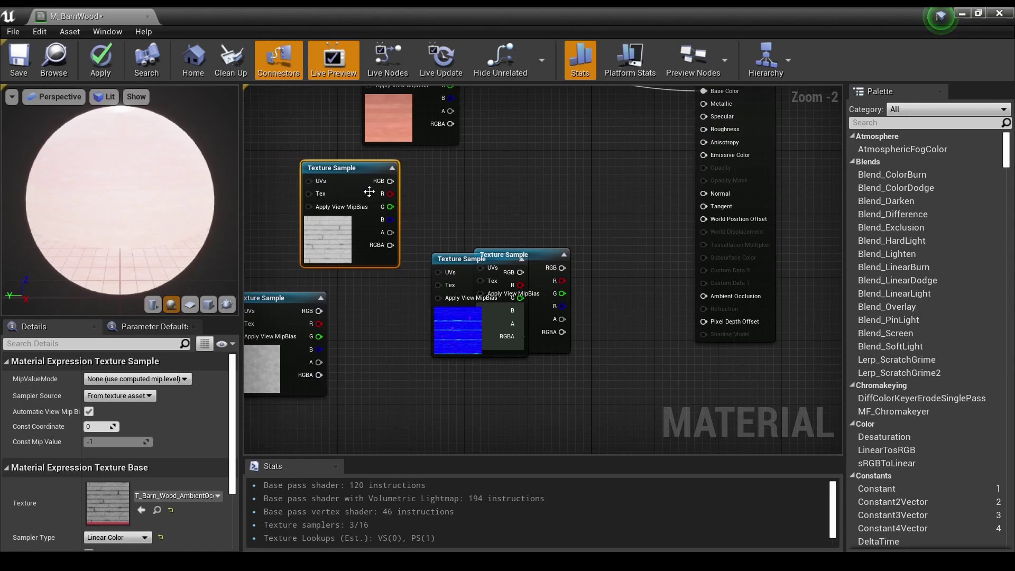
left_click_drag(384, 183, 704, 297)
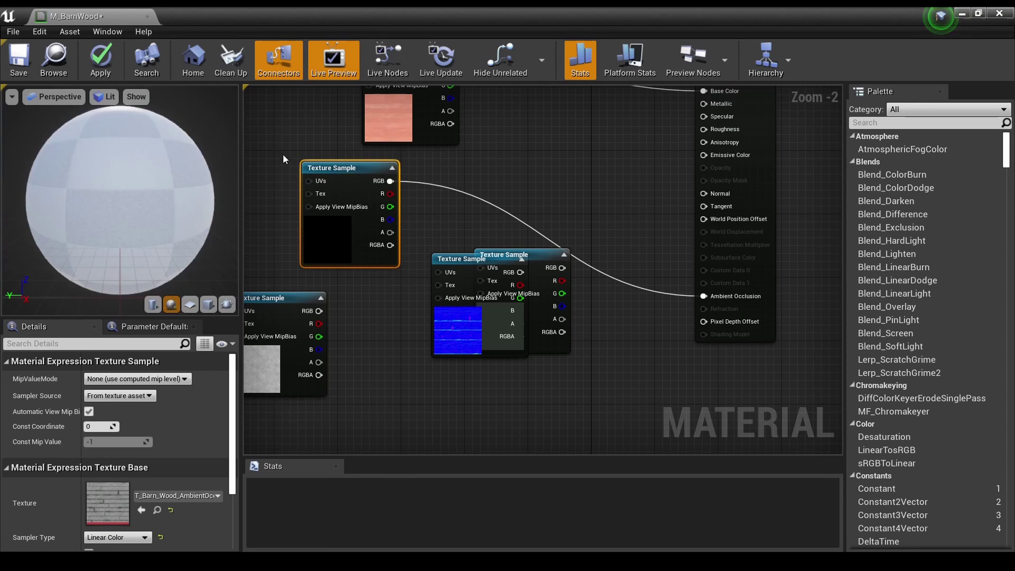
left_click_drag(317, 167, 338, 395)
- Place the roughness sample below the basecolor sample and connect its RGB output to the Roughness input
right_click_drag(339, 220, 423, 236)
left_click_drag(359, 315, 462, 192)
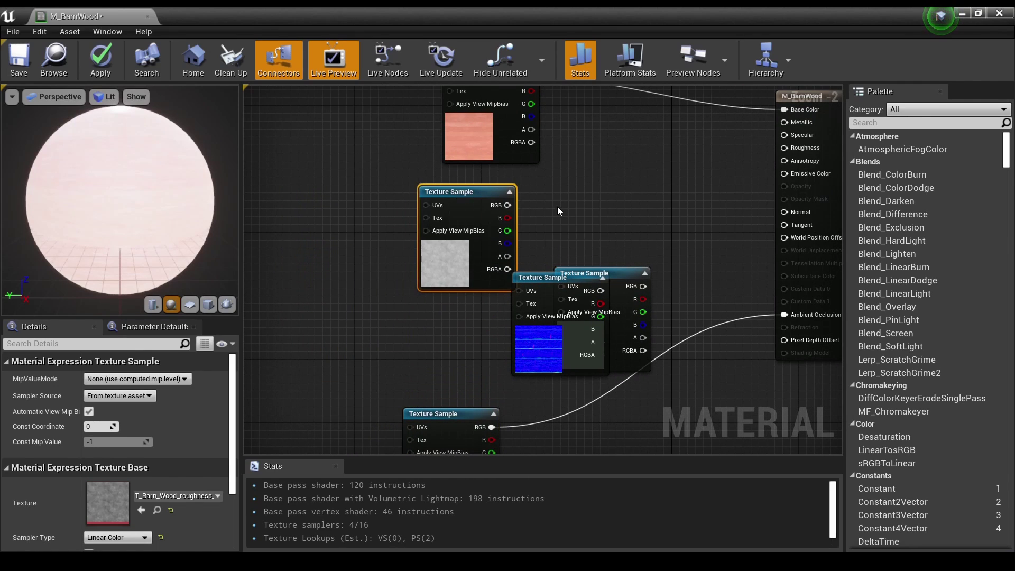
right_click_drag(557, 210, 442, 313)
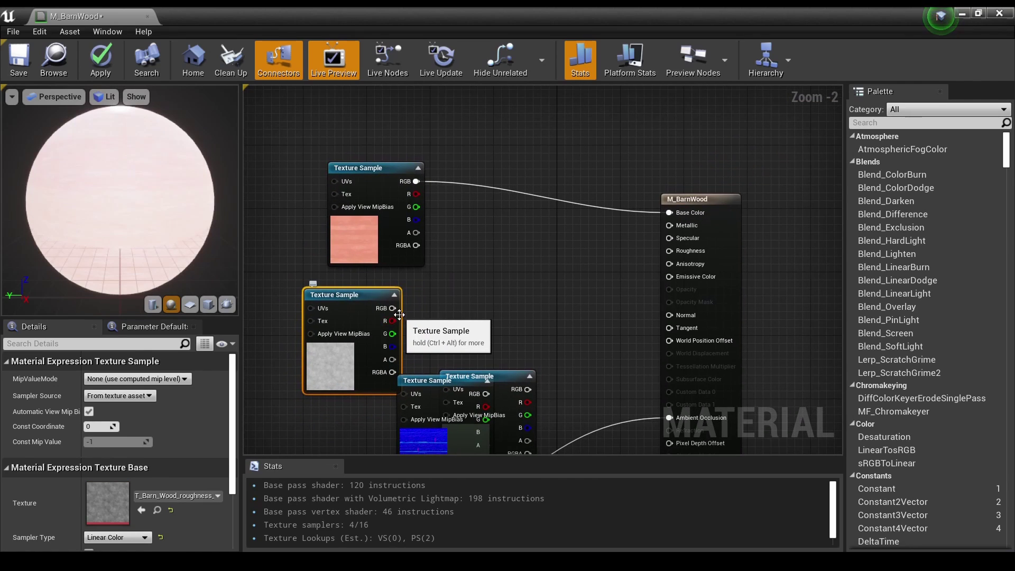
mouse_move(399, 314)
left_mouse_down()
mouse_move(532, 281)
mouse_move(385, 302)
left_mouse_up()
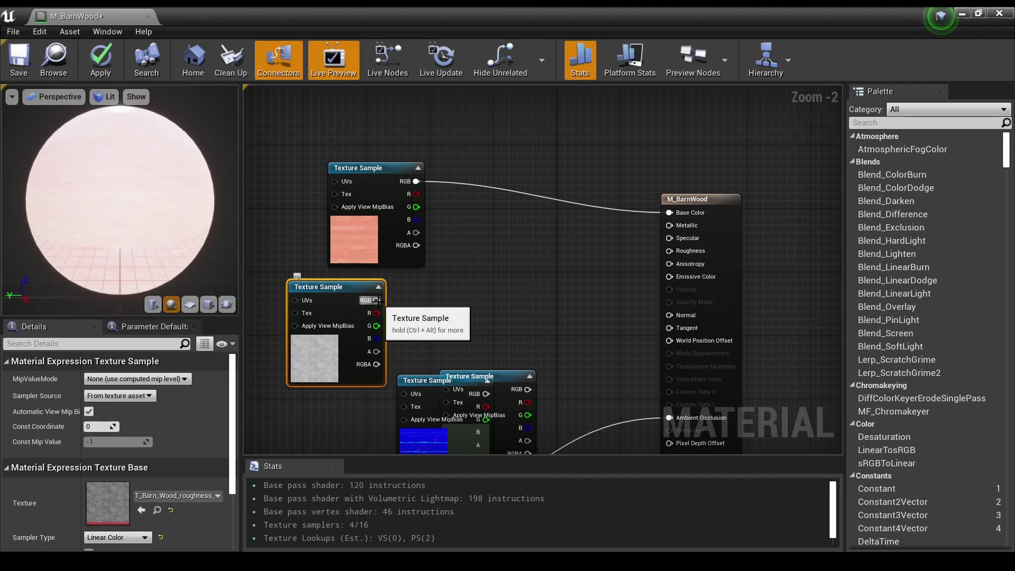
left_click_drag(377, 301, 669, 251)
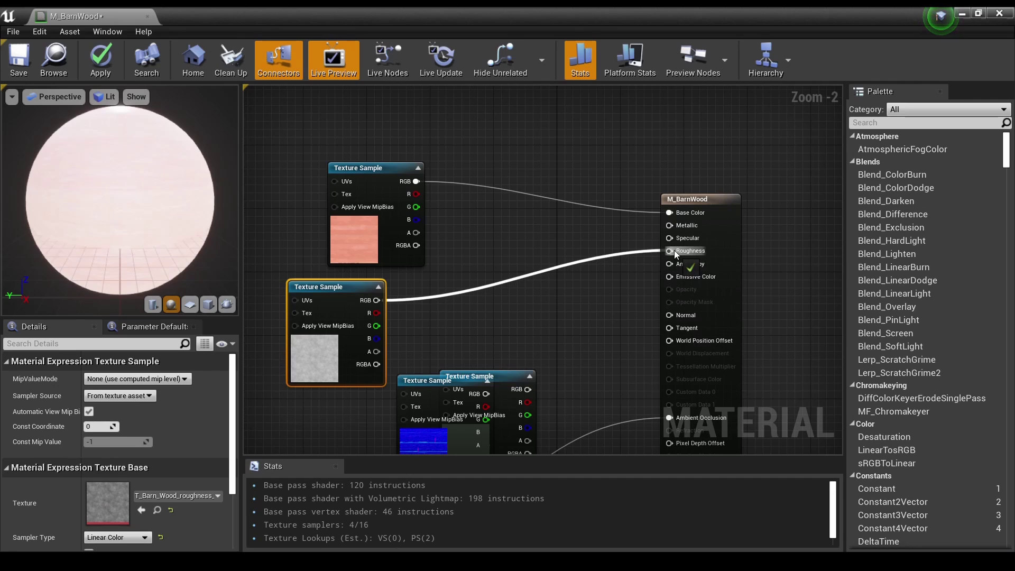
- Separate the metallic texture sample from the overlapping normal sample and delete it from the graph
right_click_drag(561, 296, 567, 221)
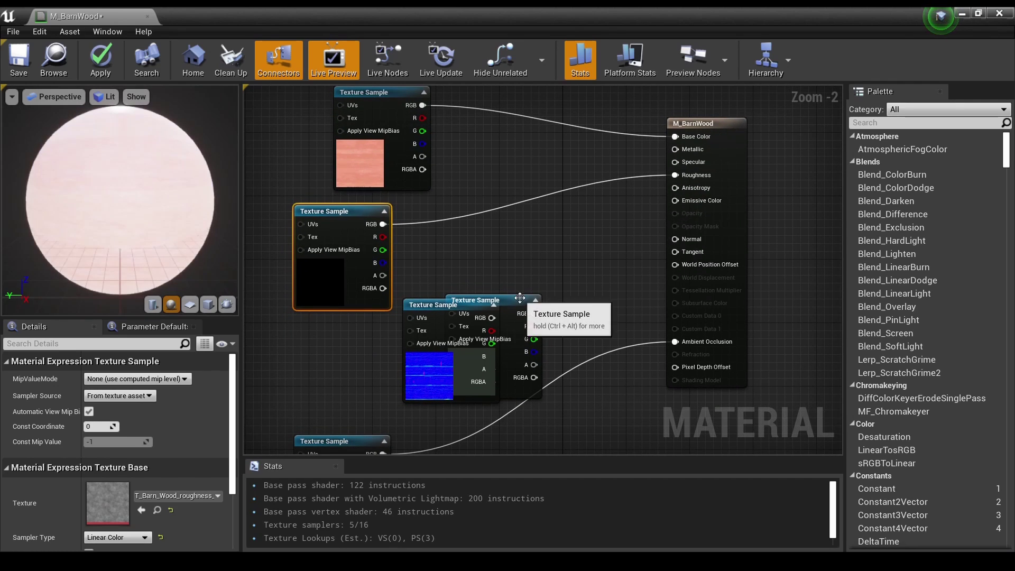
left_click_drag(521, 301, 566, 244)
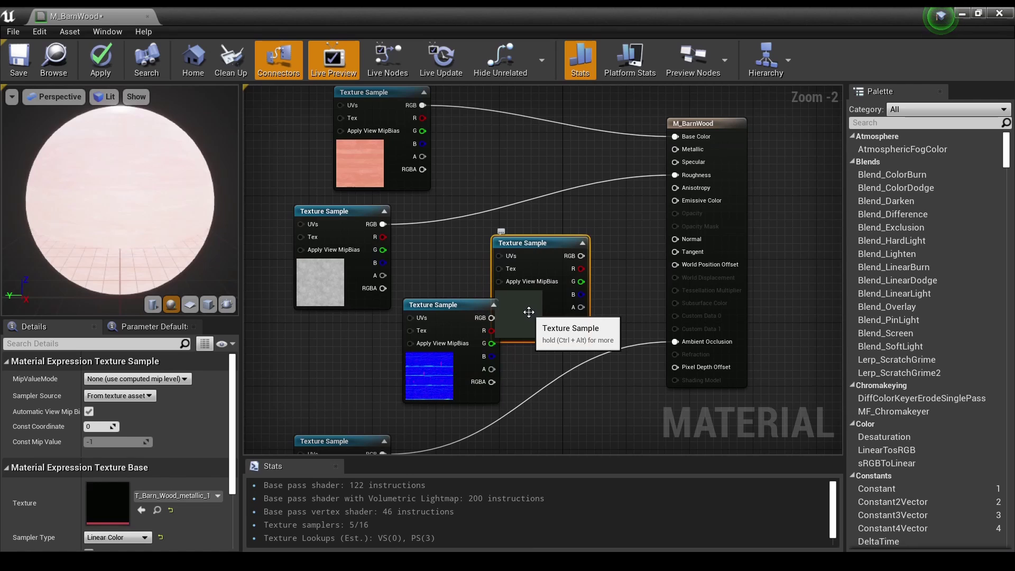
key("Delete")
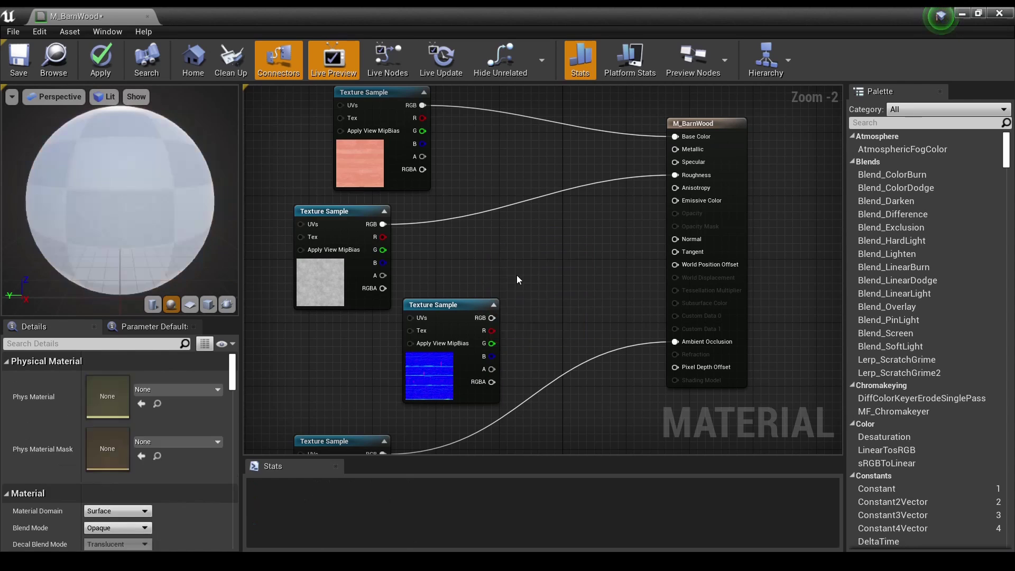
- Connect the normal map sample's RGB output to the Normal input and place it between the roughness and AmbientOcclusion samples
left_click_drag(436, 320, 674, 239)
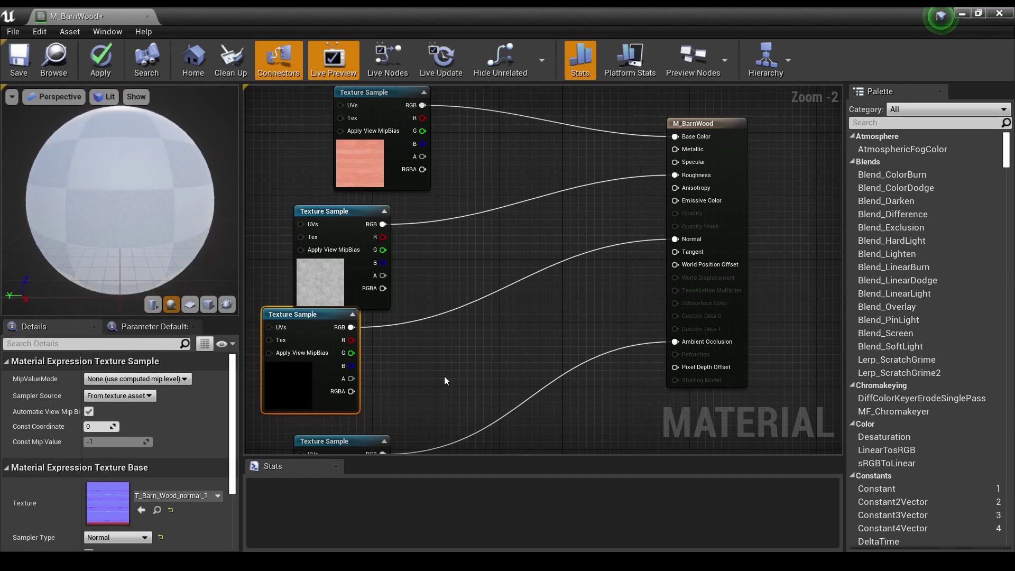
right_click_drag(445, 377, 564, 359)
left_click_drag(437, 297, 462, 315)
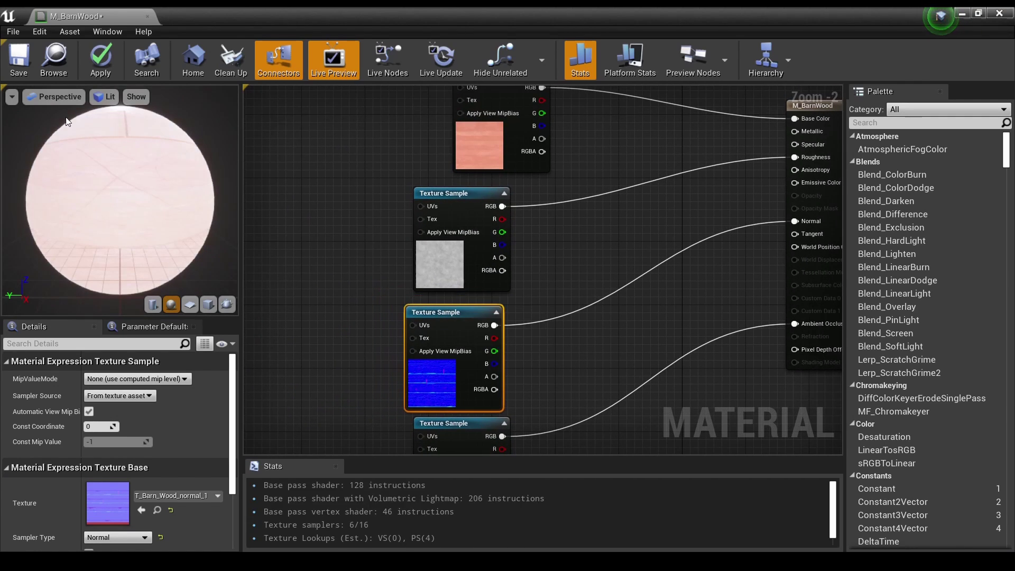
- Save the M_BarnWood material and move the basecolor texture sample farther from the material node
left_click(18, 58)
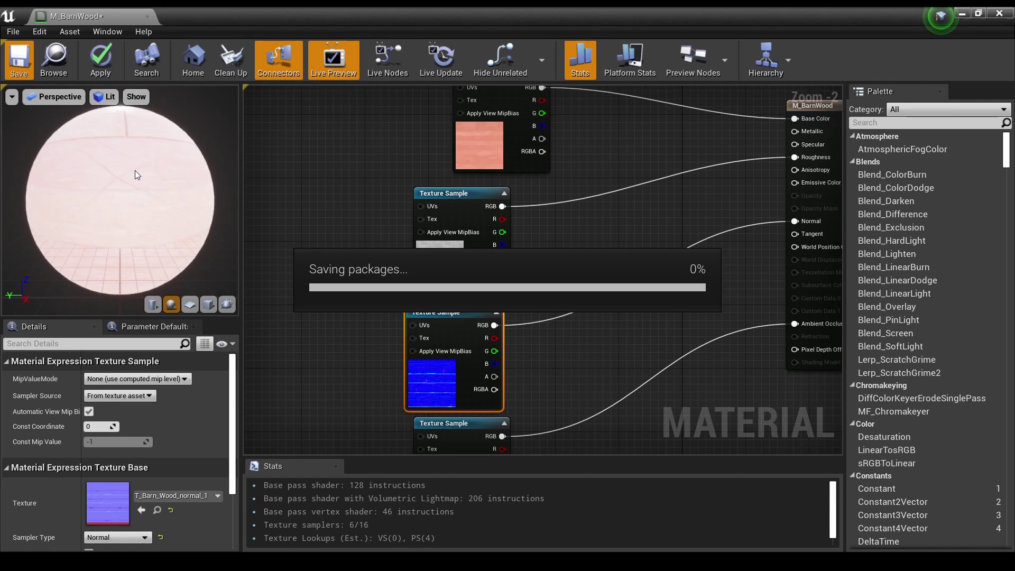
mouse_move(135, 170)
left_mouse_down()
mouse_move(135, 222)
mouse_move(95, 216)
mouse_move(147, 167)
left_mouse_up()
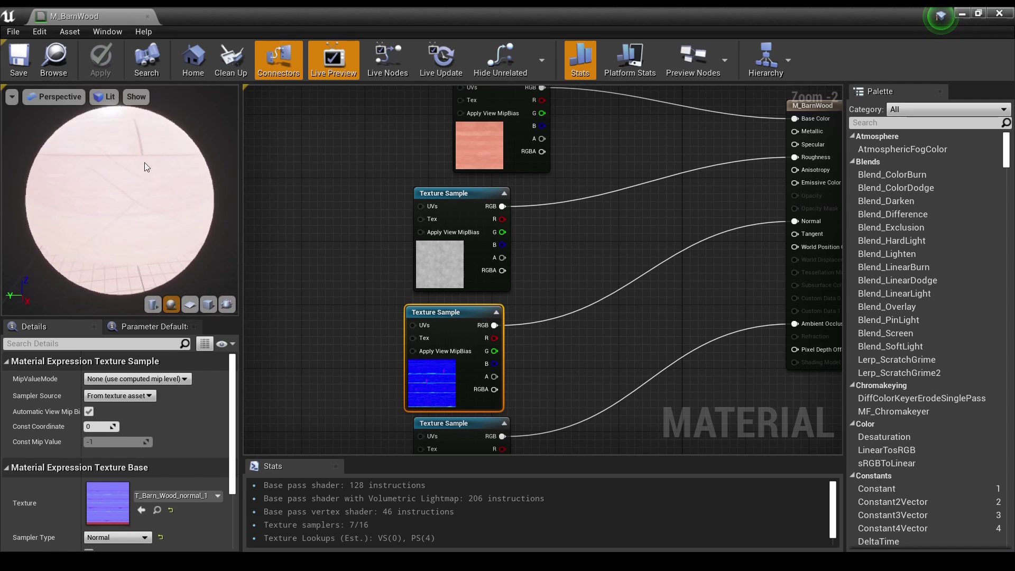
right_click_drag(590, 221, 434, 295)
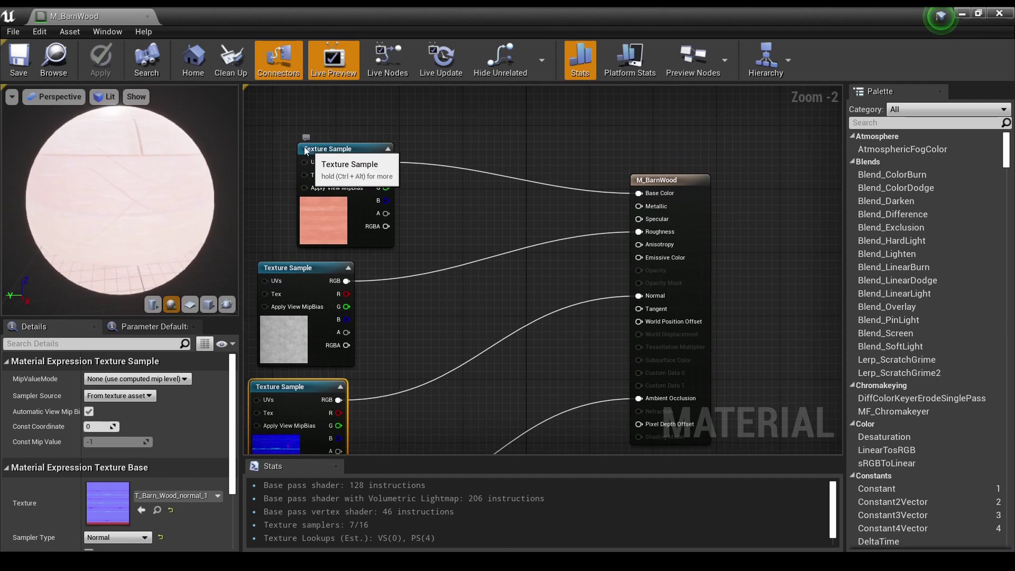
left_click_drag(305, 151, 255, 150)
right_click(464, 325)
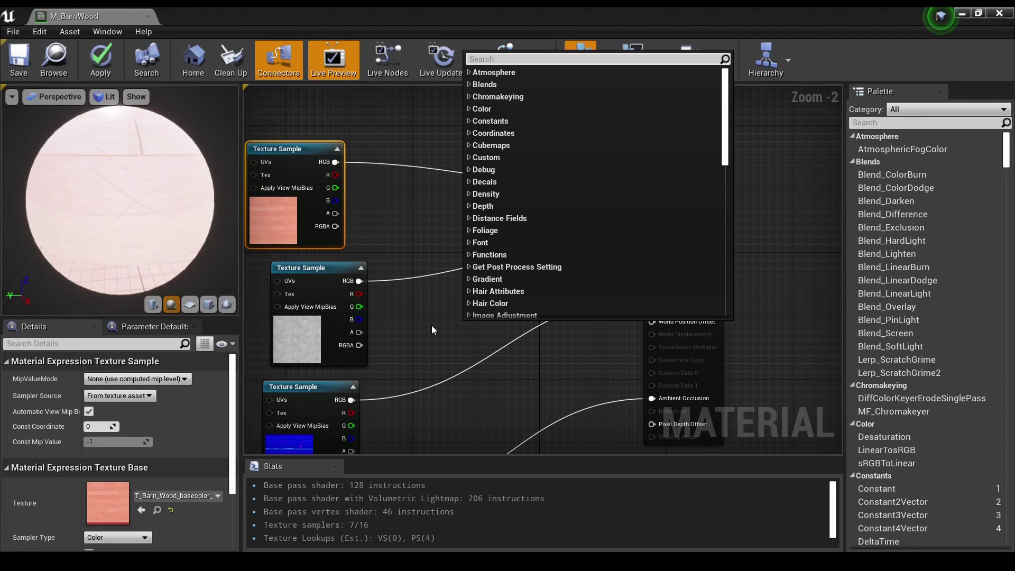
type("const")
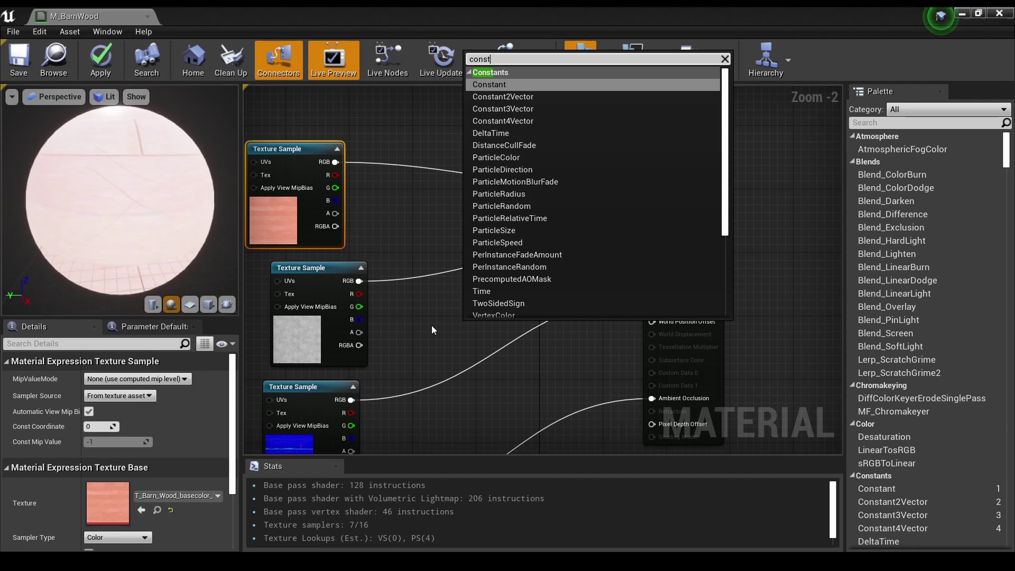
left_click(432, 325)
- Add a Constant node beside the roughness sample and connect its output to the Metallic input
right_click(431, 325)
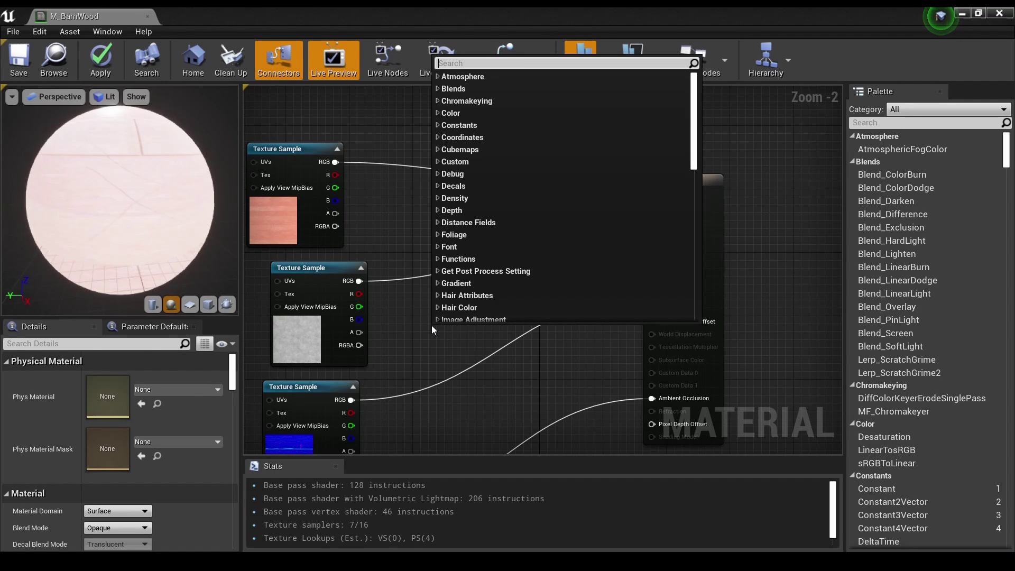
type("const")
key("Return")
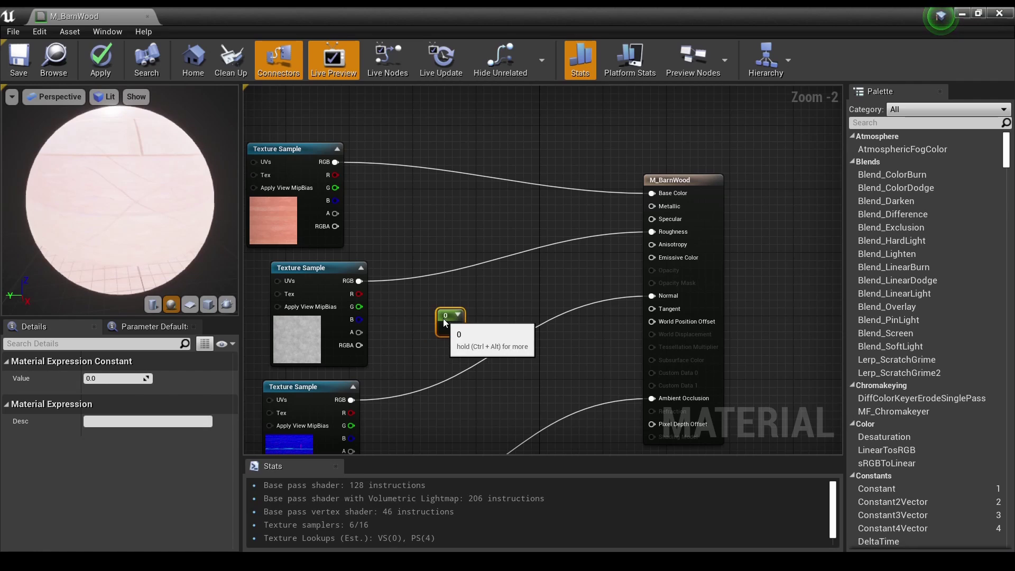
left_click_drag(452, 343, 661, 207)
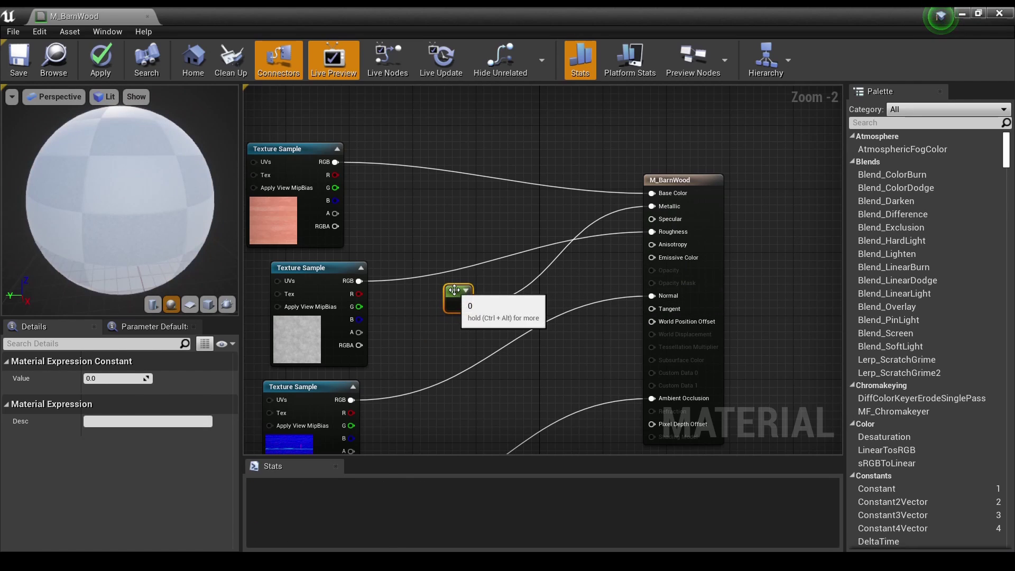
- Try a value of 1 on the metallic constant, and set it back to 0
left_click_drag(100, 163, 102, 167)
scroll(129, 219, "up", 3)
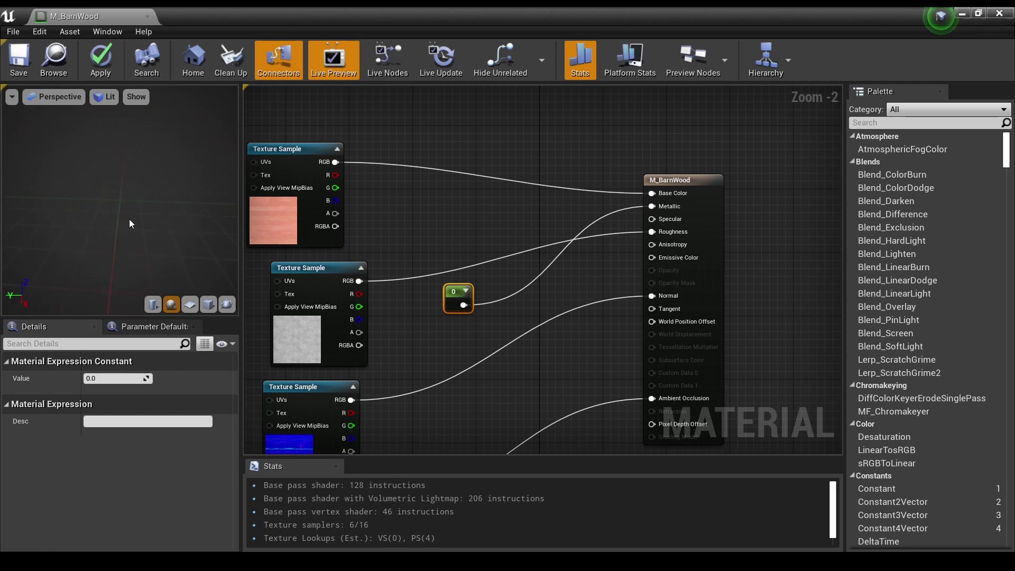
scroll(129, 218, "down", 3)
left_click(117, 378)
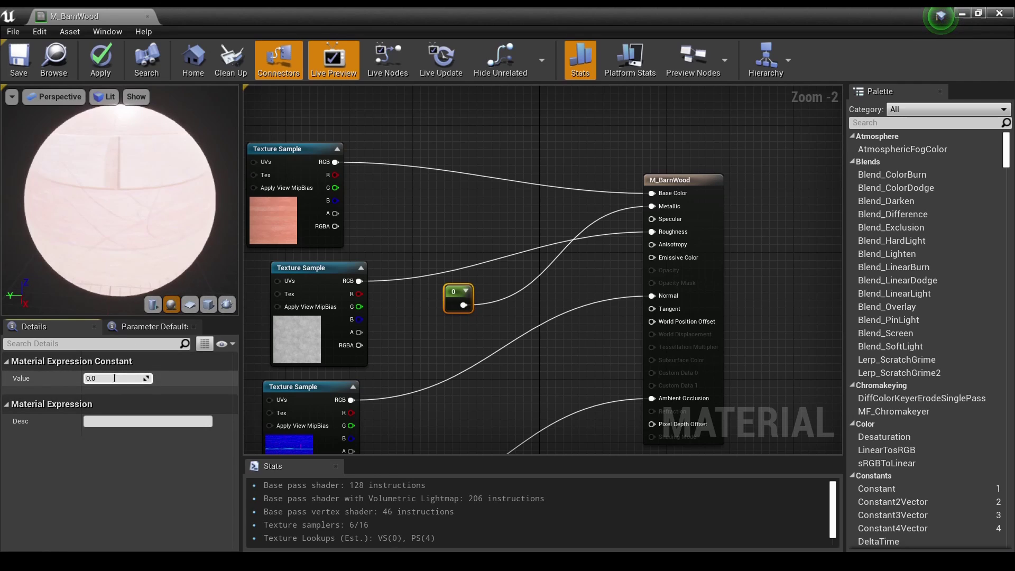
type("1")
key("Return")
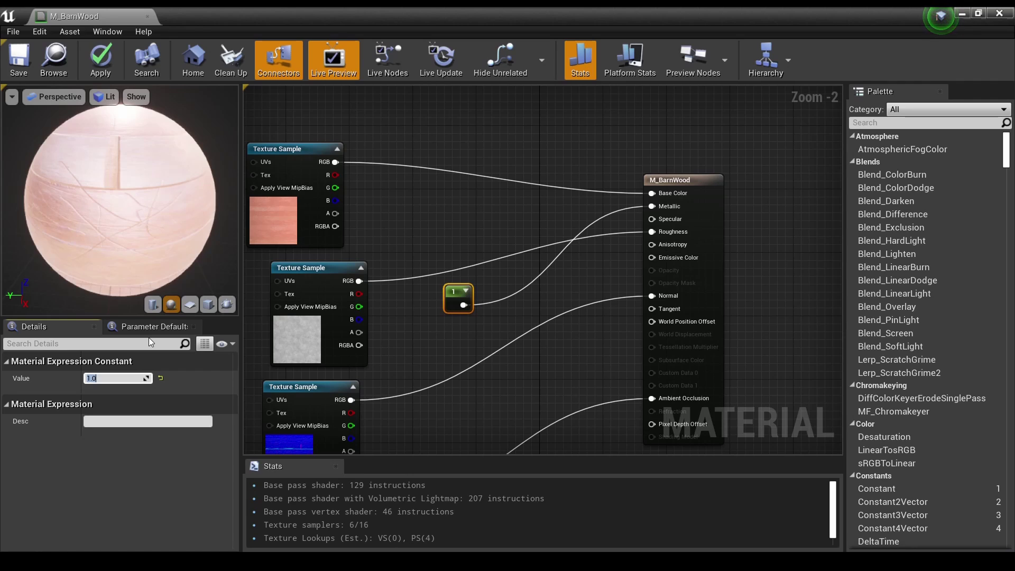
type("0")
key("Return")
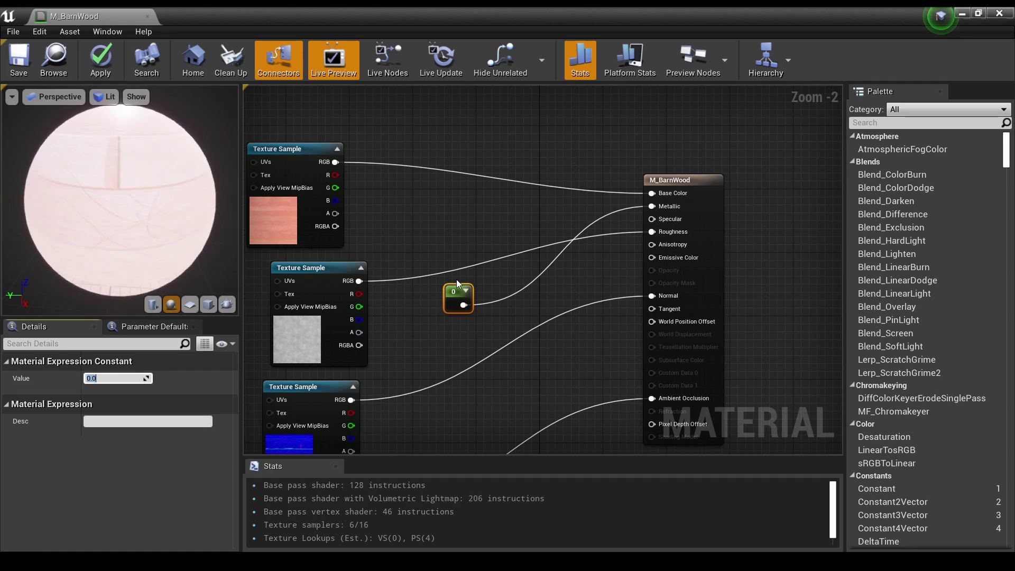
- Move the basecolor texture sample up and away from the roughness sample to free space before the material node
right_click_drag(441, 260, 501, 264)
left_click_drag(362, 154, 332, 122)
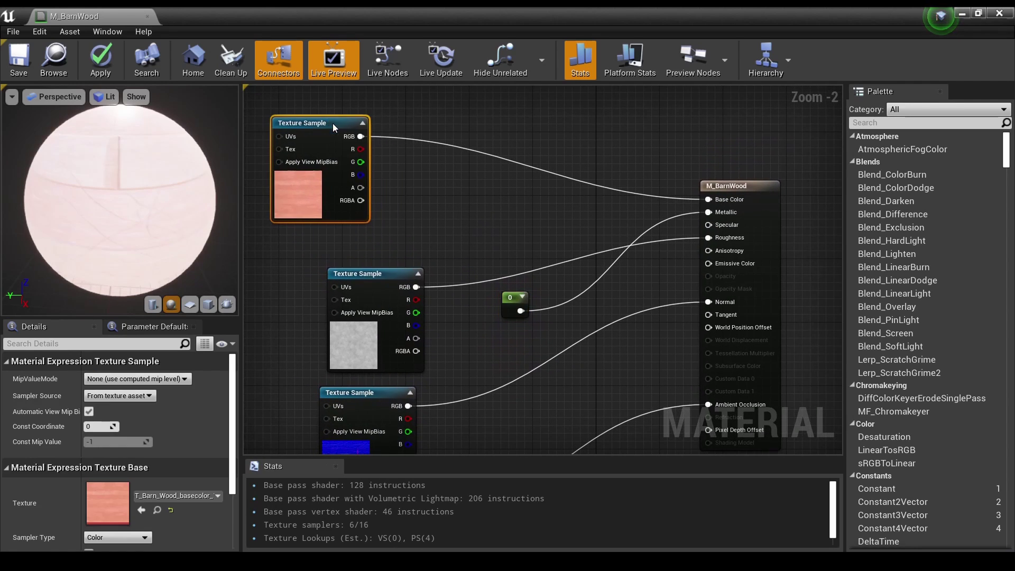
right_click_drag(420, 251, 607, 266)
right_click_drag(516, 186, 446, 254)
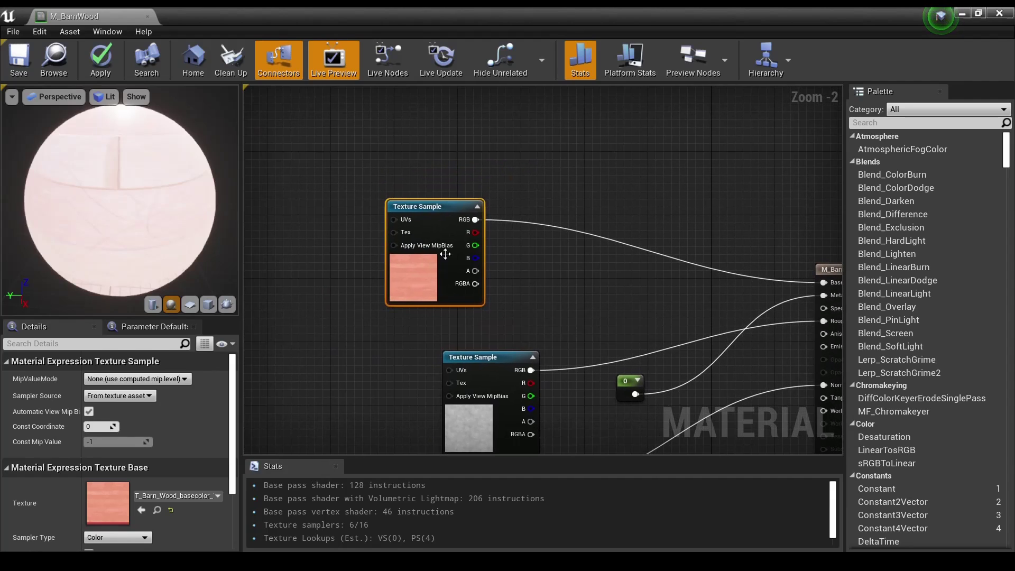
mouse_move(83, 175)
left_mouse_down()
mouse_move(91, 164)
mouse_move(85, 195)
mouse_move(86, 175)
left_mouse_up()
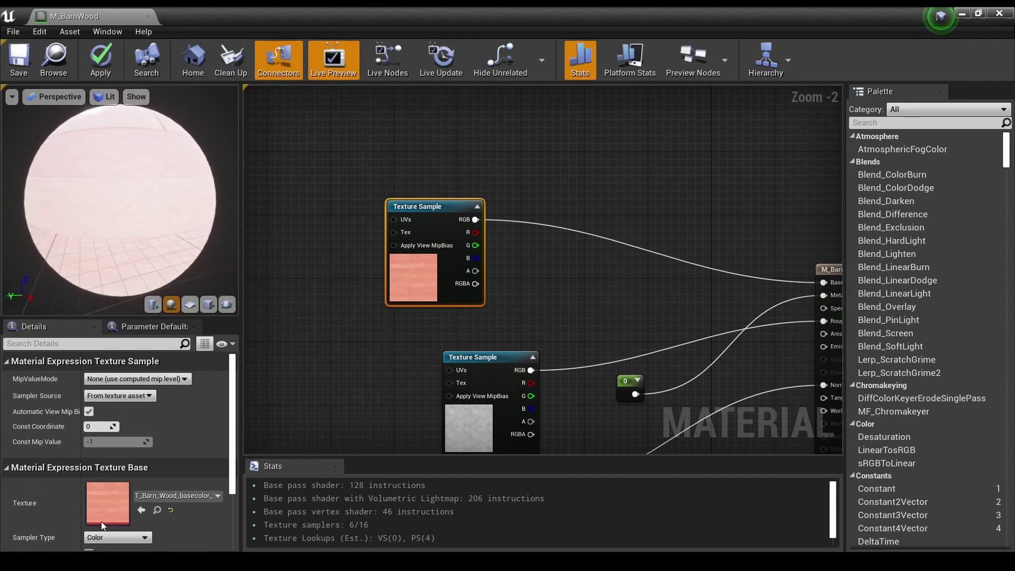
scroll(84, 487, "down", 3)
scroll(84, 487, "up", 3)
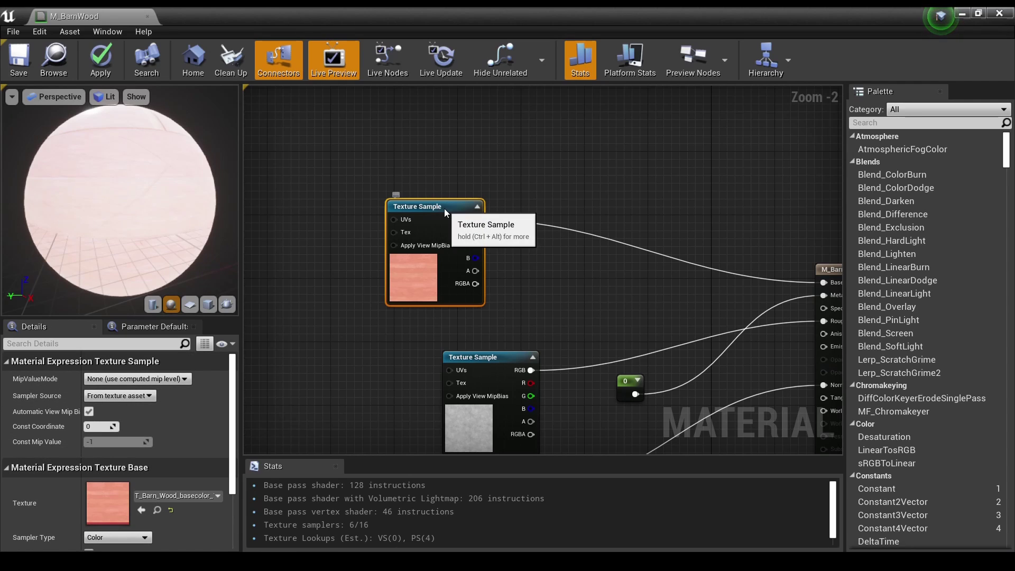
left_click_drag(444, 208, 405, 192)
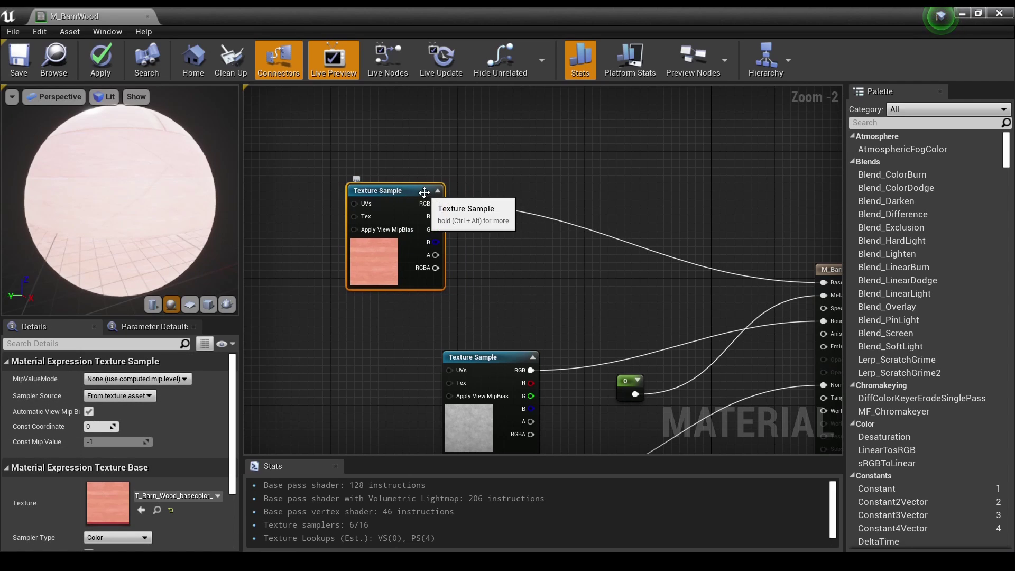
- Insert a Multiply node between the basecolor sample's RGB output and Base Color, using input A, and place it midway between them
right_click(512, 241)
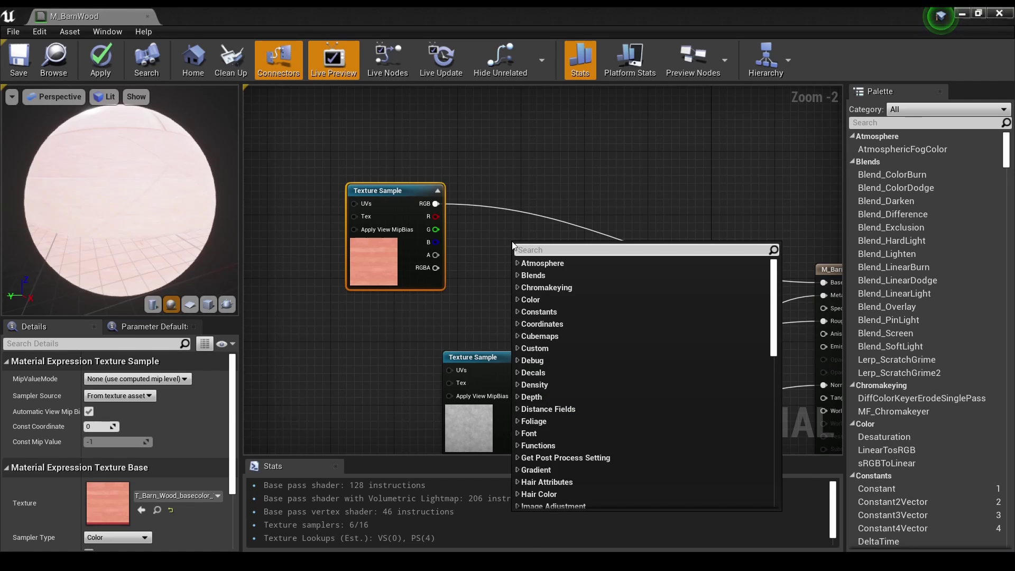
type("mul")
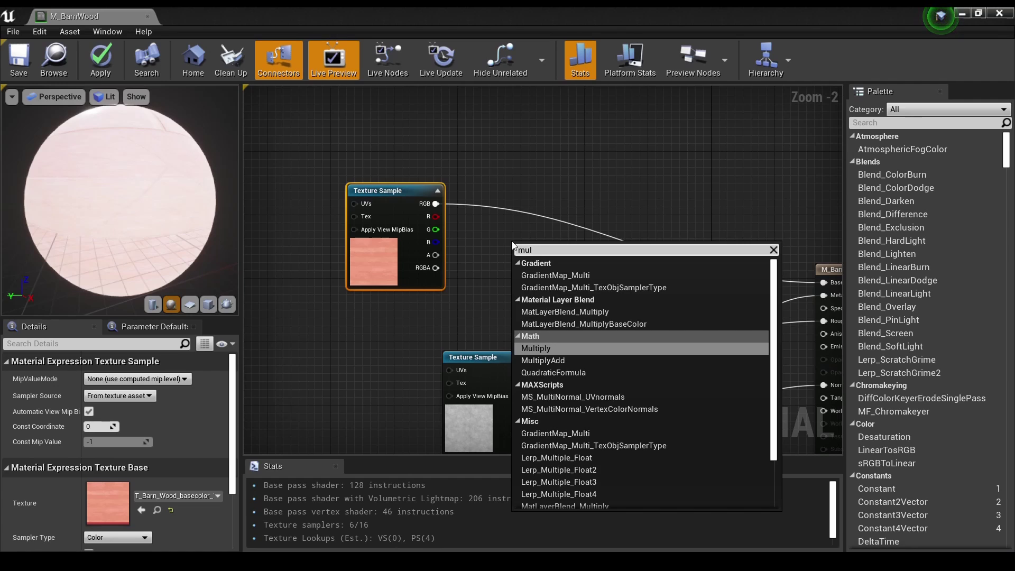
key("Return")
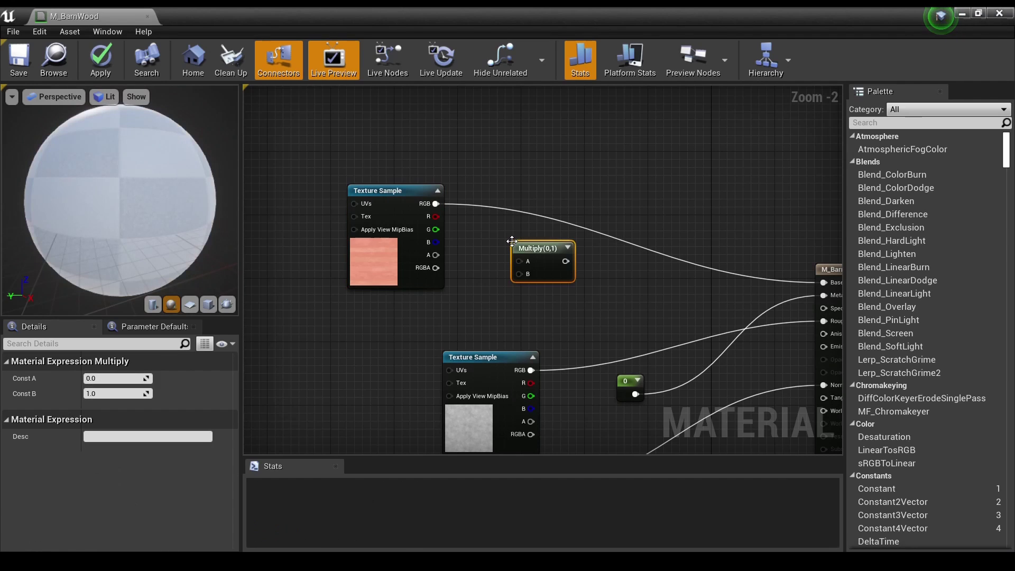
left_click(438, 210)
left_click_drag(438, 210, 754, 282)
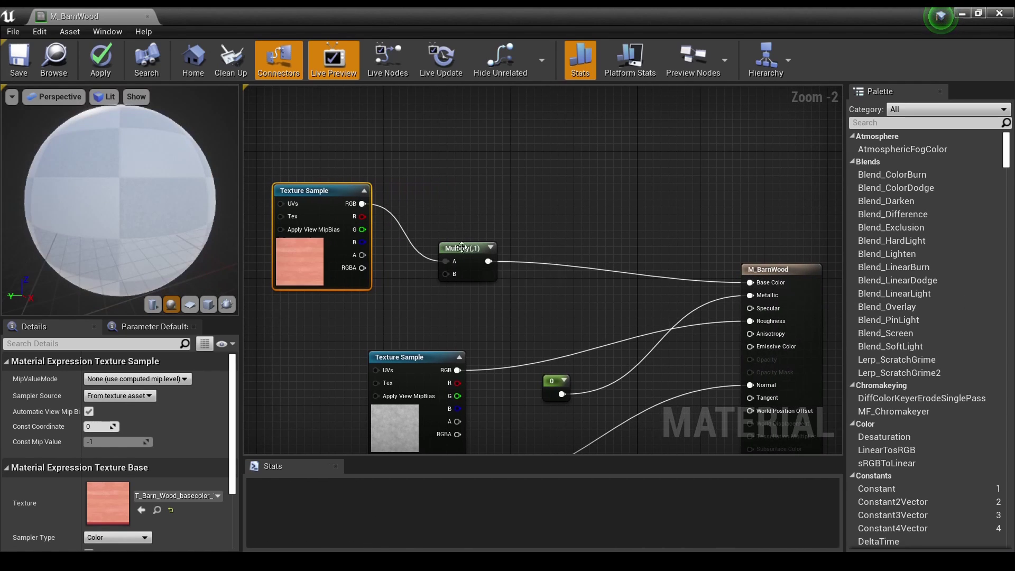
left_click_drag(461, 247, 542, 221)
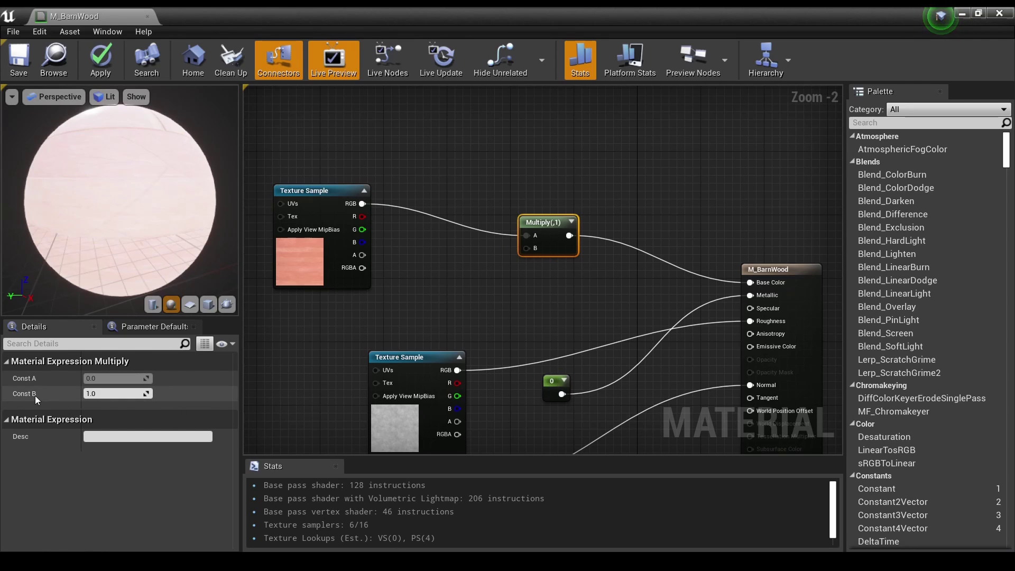
left_click_drag(118, 165, 158, 157)
- Move the basecolor texture sample farther away from the Multiply node
left_click(314, 186)
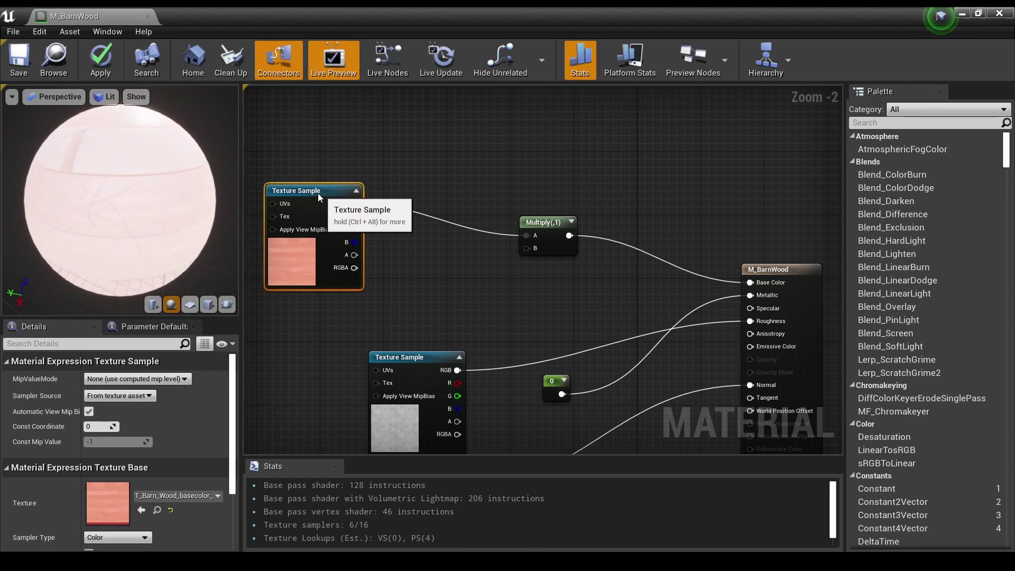
left_click_drag(318, 192, 242, 169)
right_click(435, 249)
left_click(376, 280)
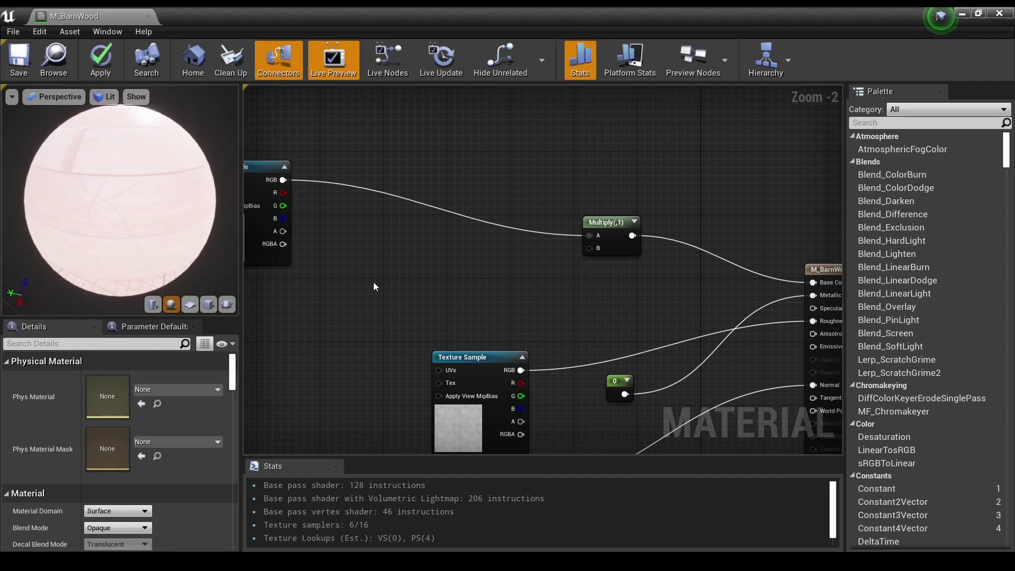
- Add a Constant3Vector node and place it between the basecolor sample and the Multiply node
right_click(374, 283)
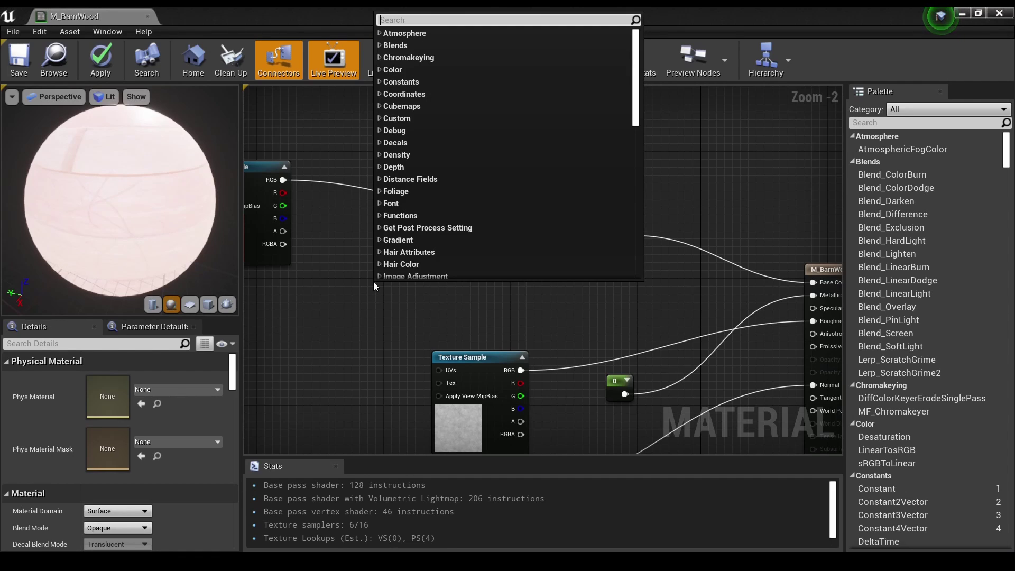
type("constan")
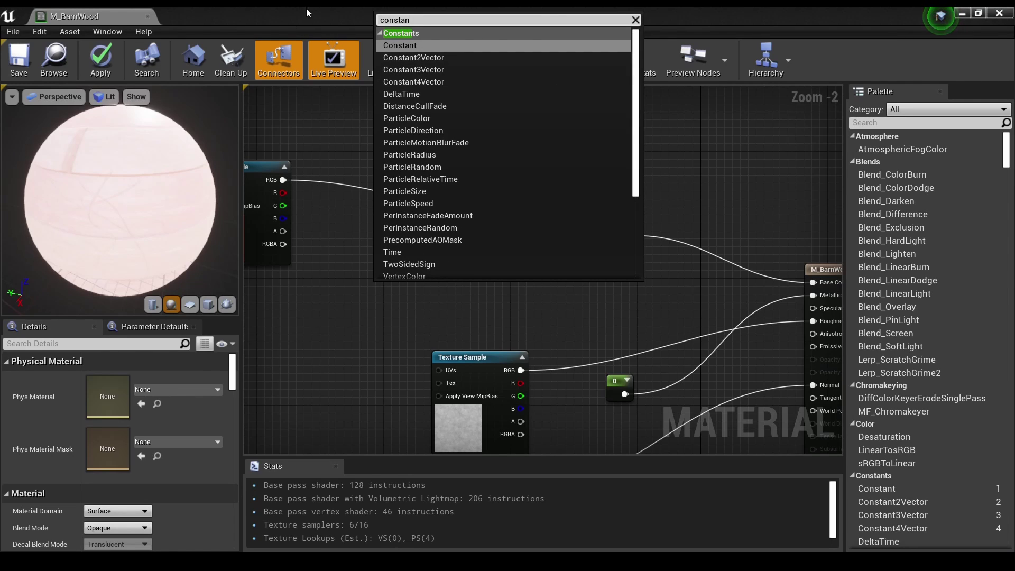
left_click(415, 72)
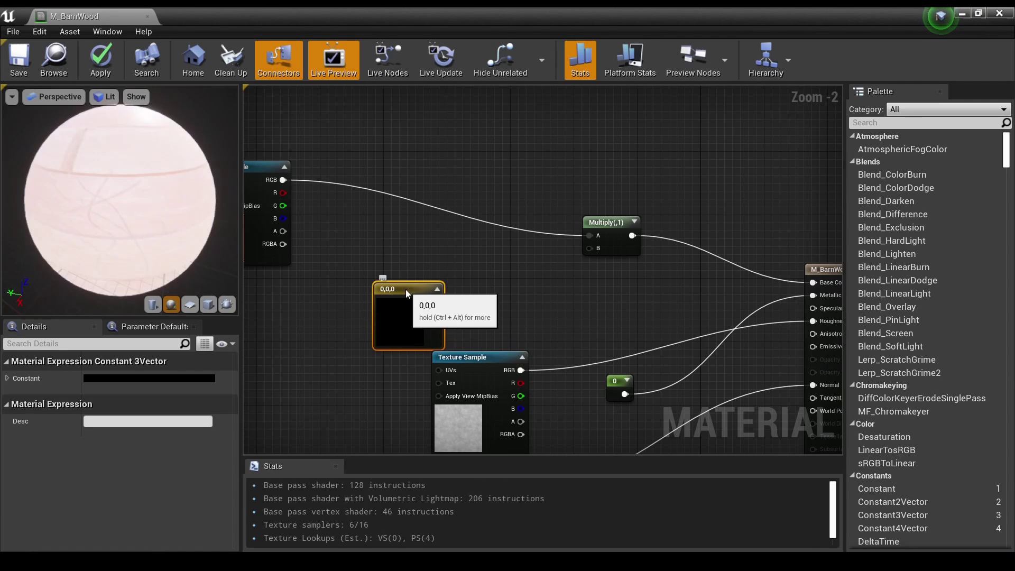
left_click_drag(404, 289, 361, 232)
right_click(441, 251)
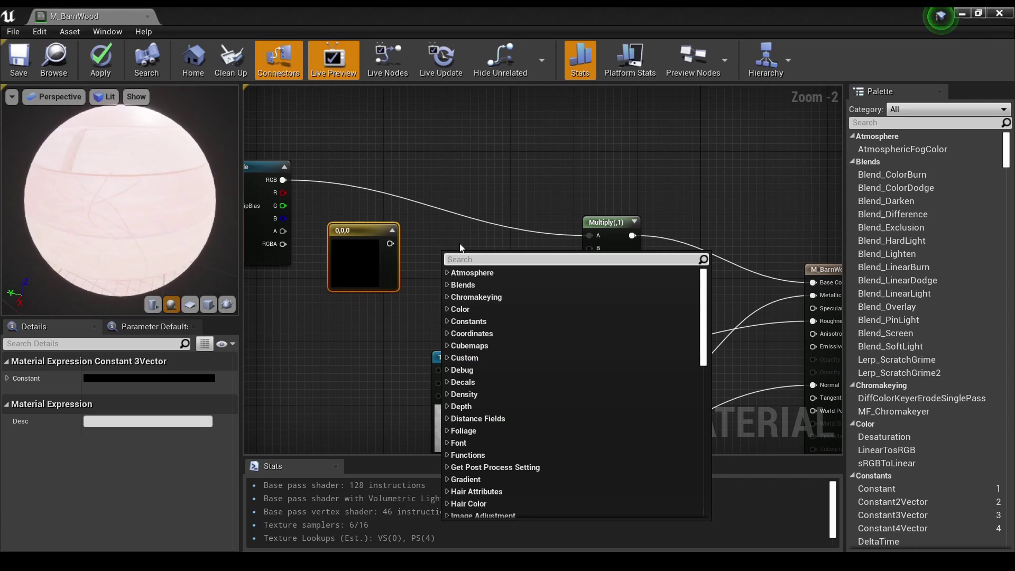
type("cons")
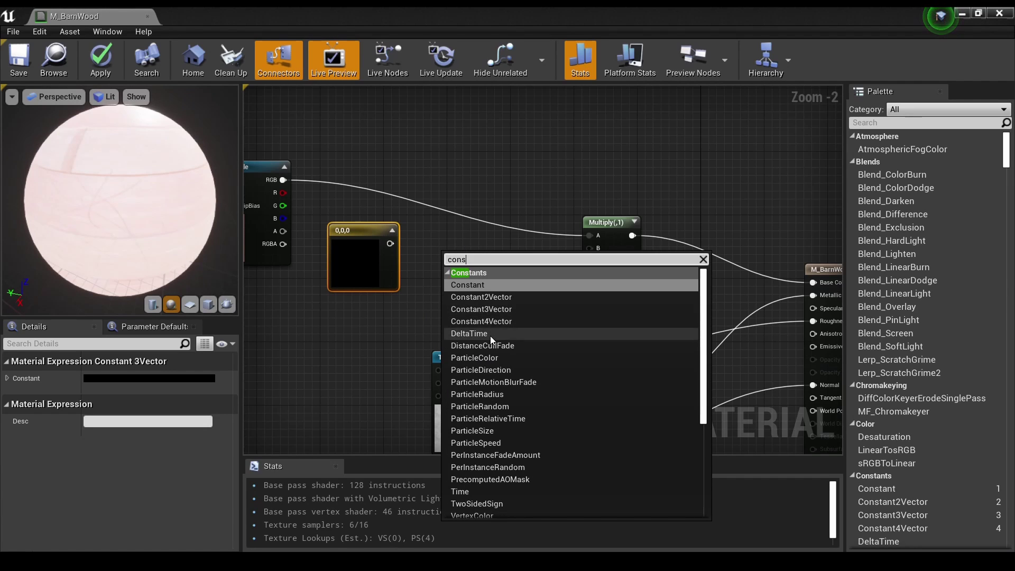
left_click(350, 300)
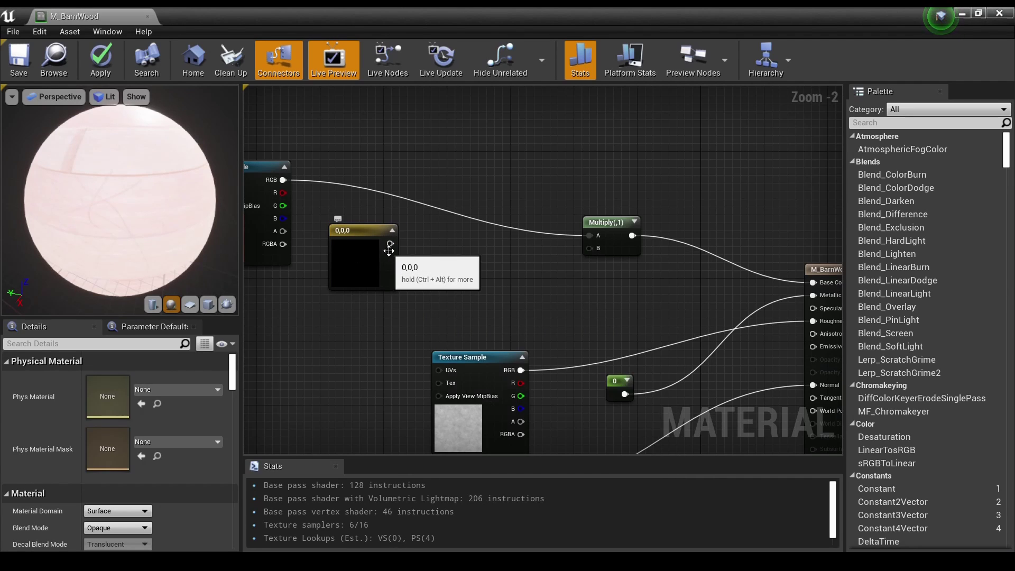
- Connect the Constant3Vector's output to the Multiply node's B input and inspect the preview sphere
left_click_drag(390, 243, 591, 247)
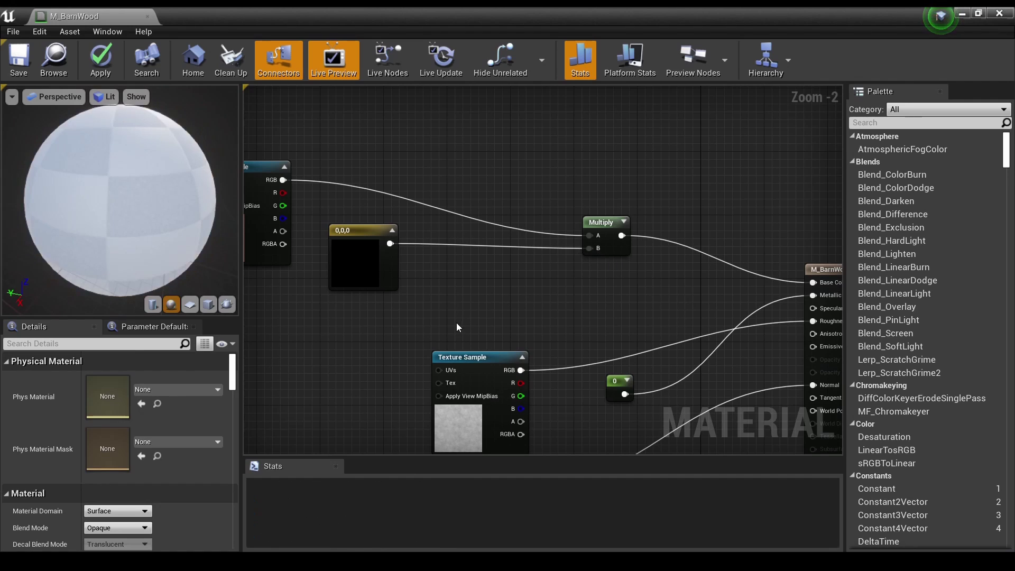
left_click(365, 281)
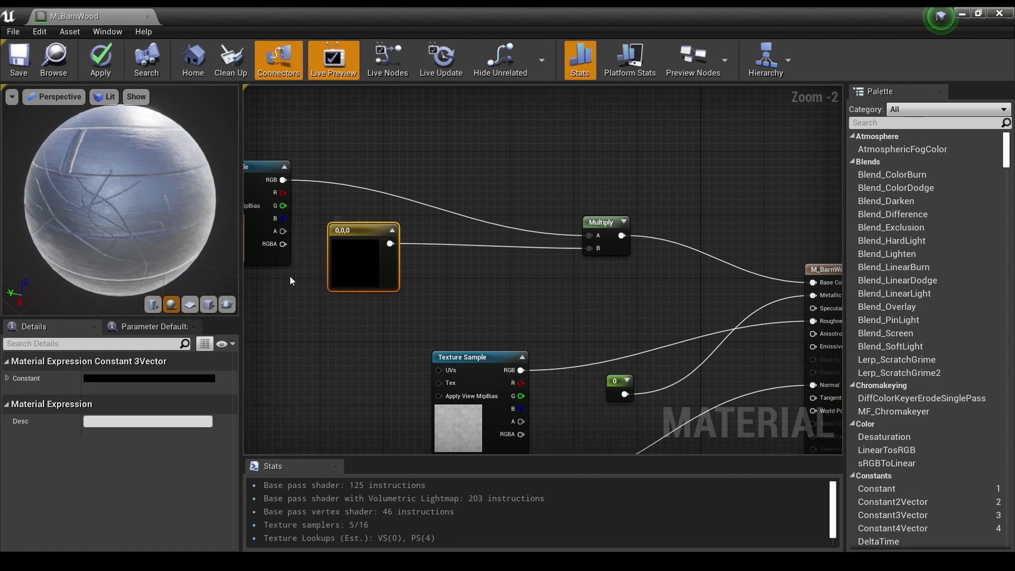
left_click_drag(26, 256, 151, 267)
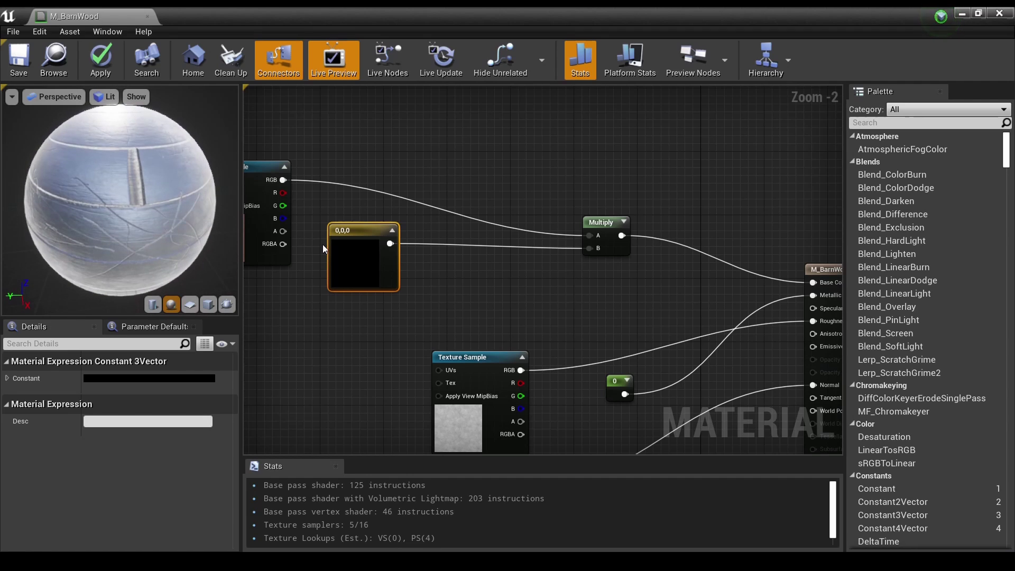
- Reveal the R, G and B components of the Constant3Vector's Constant value
double_click(344, 262)
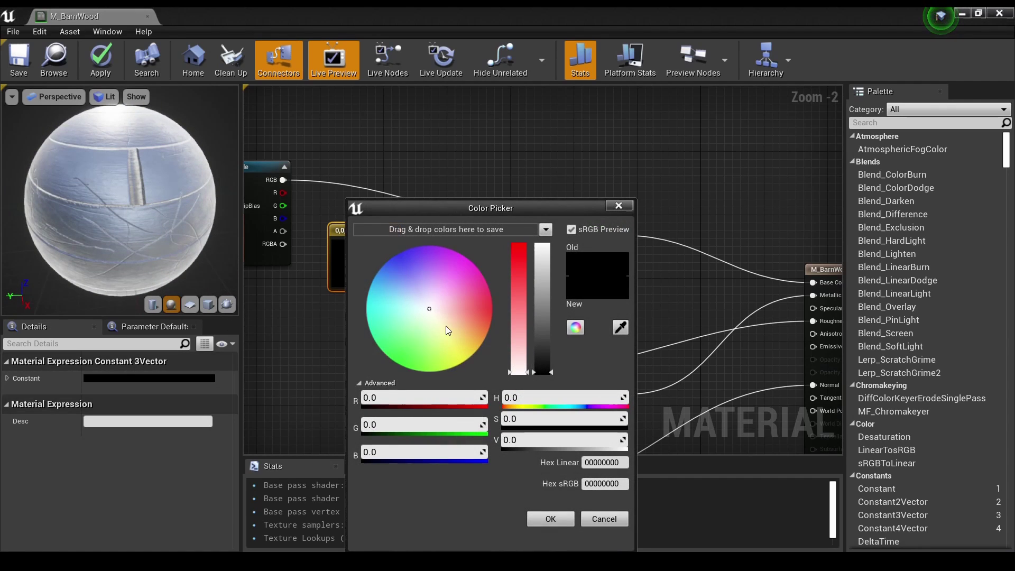
left_click(9, 362)
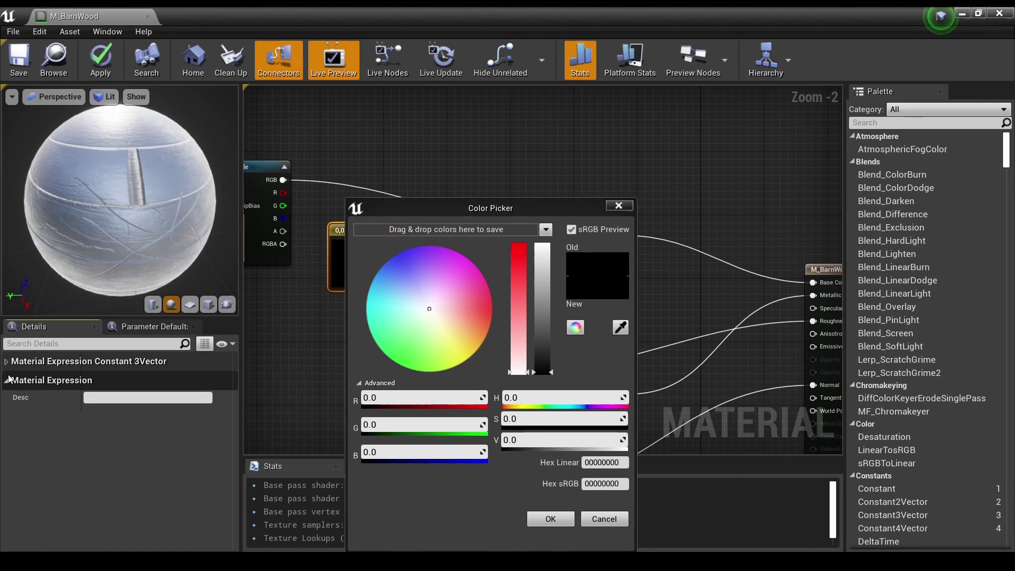
left_click(11, 364)
left_click(8, 378)
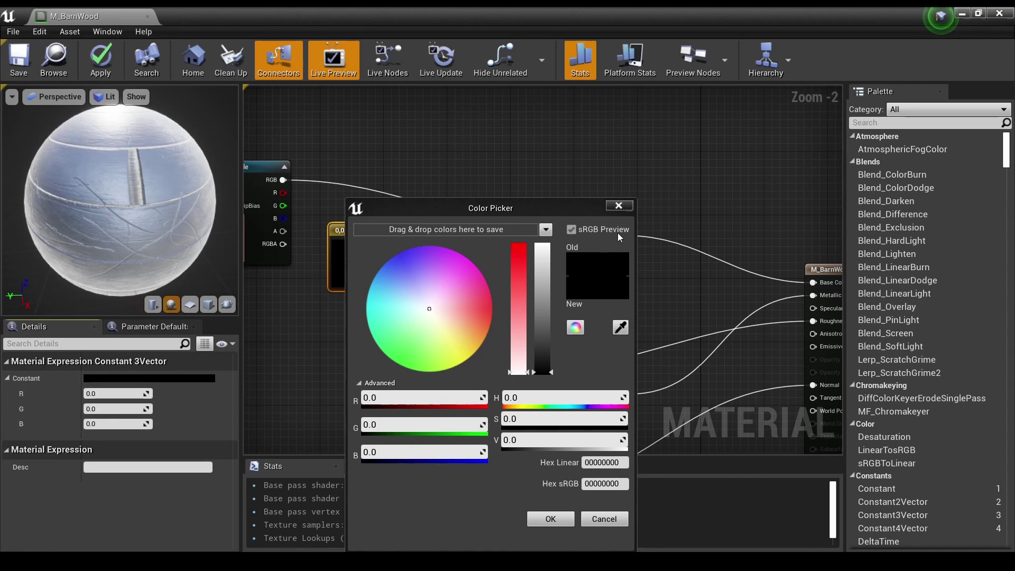
left_click(628, 205)
- Set the Constant3Vector to a brown tint of about R 0.329, G 0.204, B 0.141 and inspect the preview sphere
double_click(349, 272)
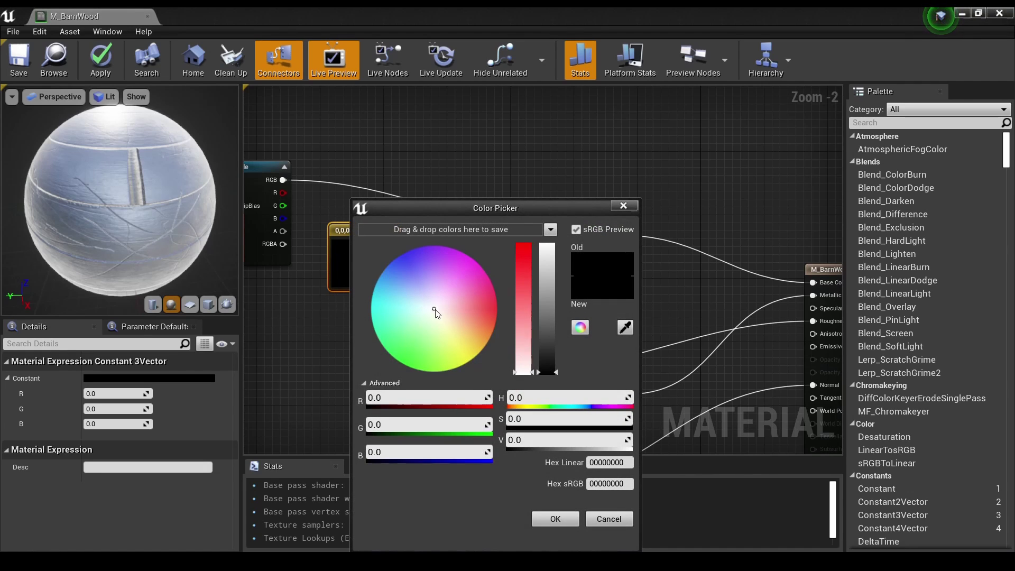
left_click_drag(435, 310, 458, 319)
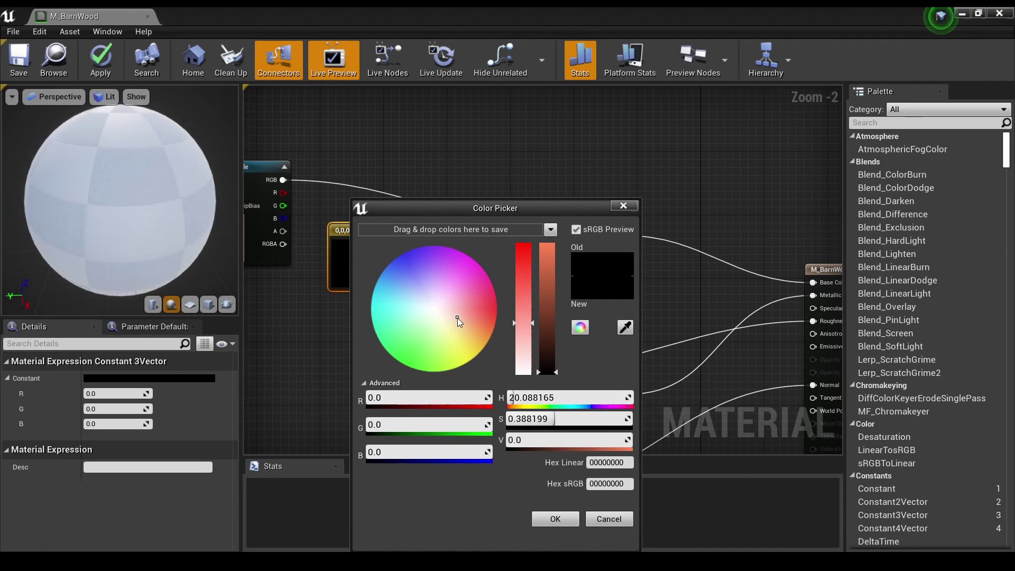
mouse_move(549, 370)
left_mouse_down()
mouse_move(553, 318)
mouse_move(552, 333)
mouse_move(515, 326)
mouse_move(515, 300)
left_mouse_up()
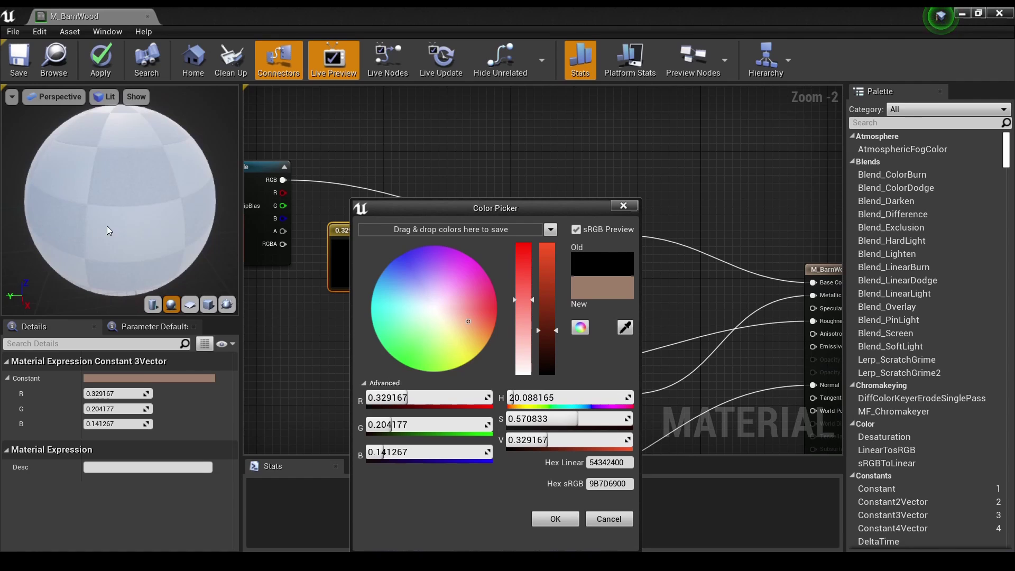
left_click_drag(120, 223, 143, 206)
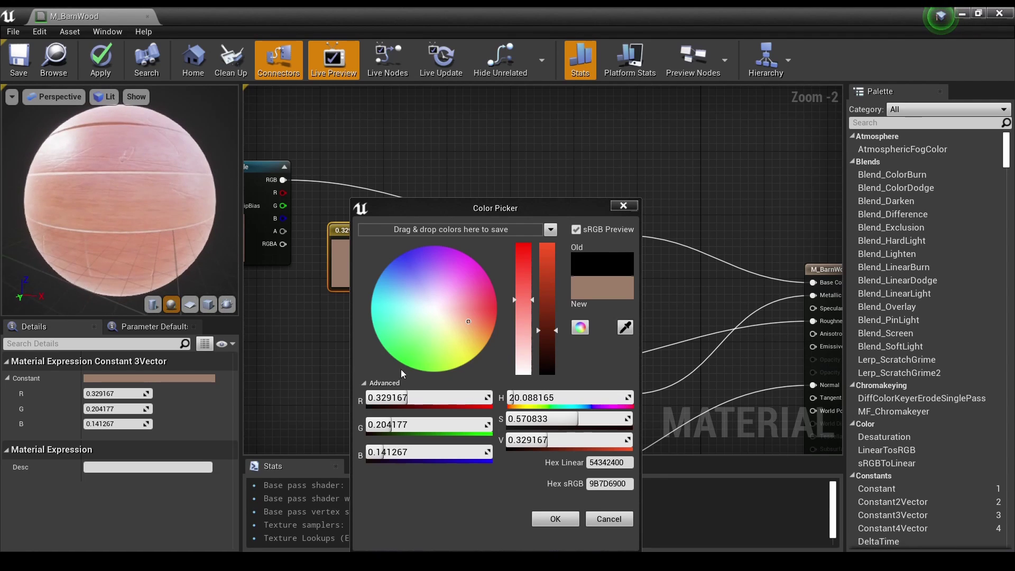
- Shift the Constant3Vector's color to a redder brown of about R 0.329, G 0.167, B 0.119, checking it against the basecolor texture
left_click(475, 319)
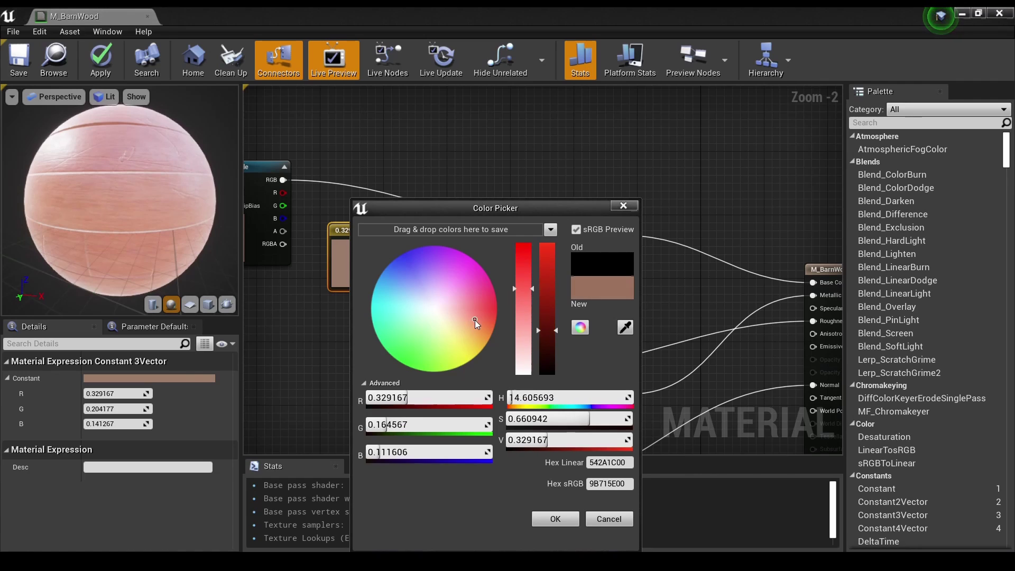
right_click_drag(280, 369, 381, 365)
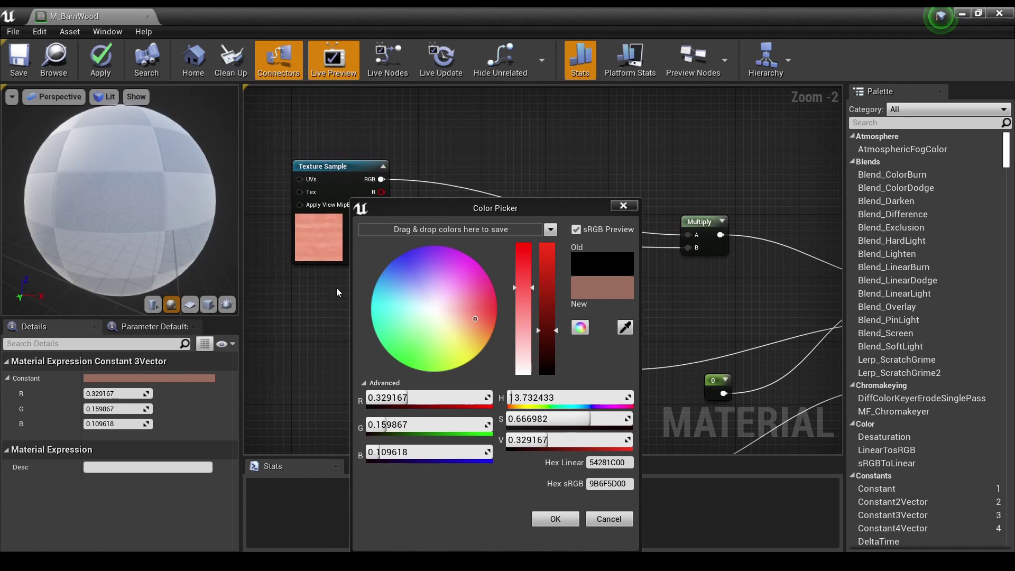
scroll(307, 254, "up", 2)
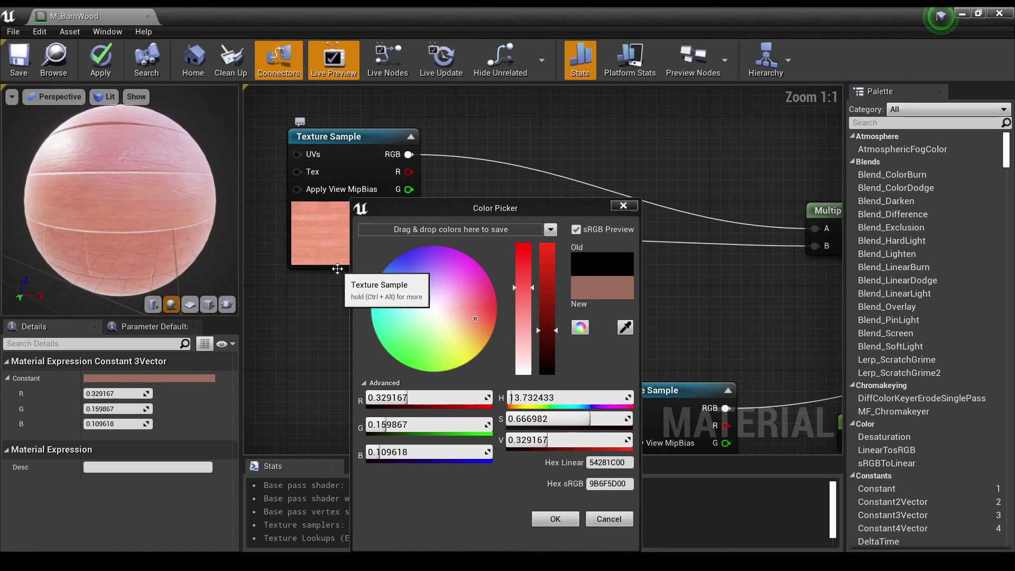
left_click_drag(177, 257, 143, 291)
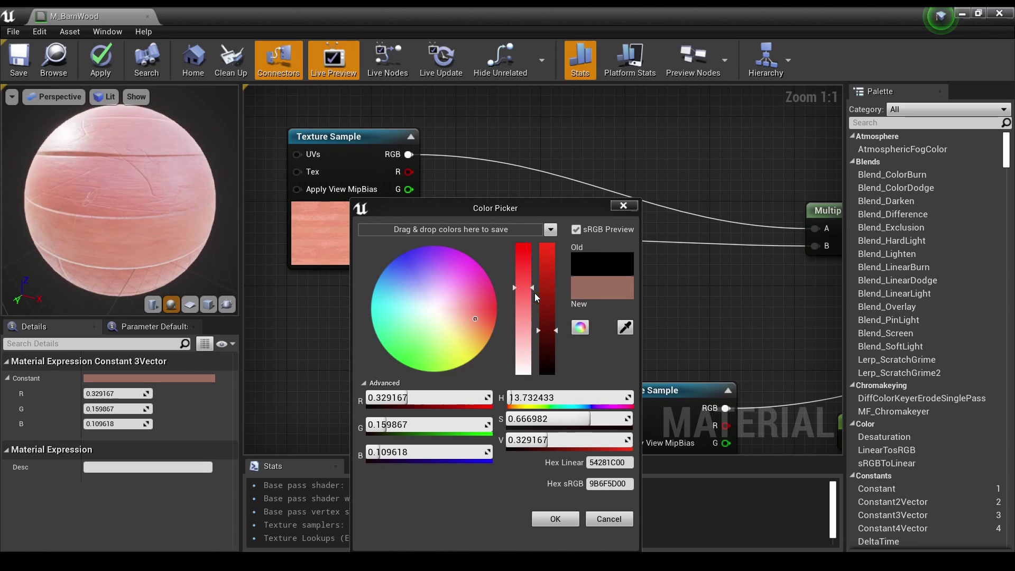
left_click(530, 287)
left_click_drag(530, 287, 530, 291)
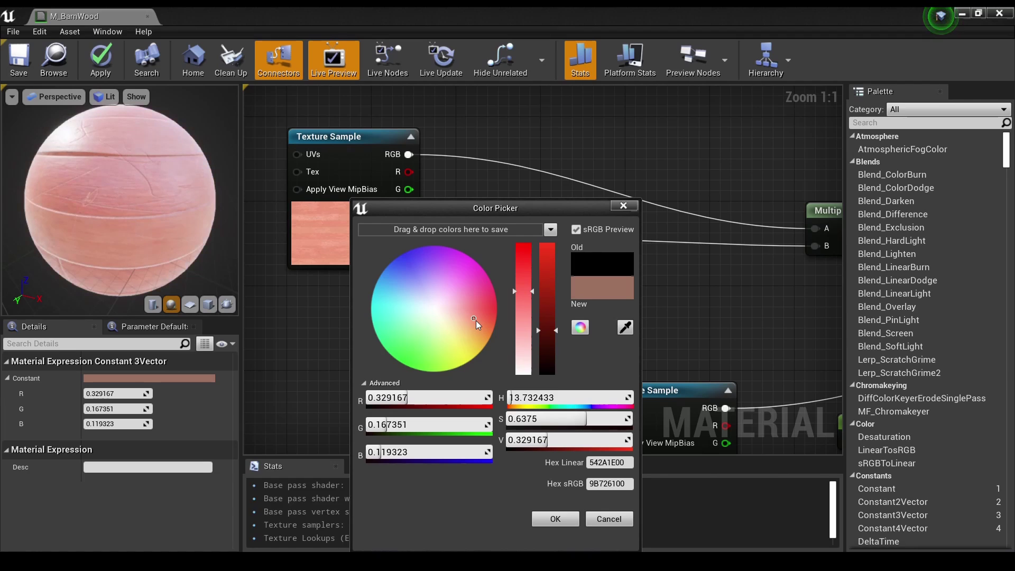
- Try a purple tint and a teal tint in the Constant3Vector while viewing the preview sphere
left_click_drag(121, 201, 85, 227)
left_click_drag(443, 305, 415, 264)
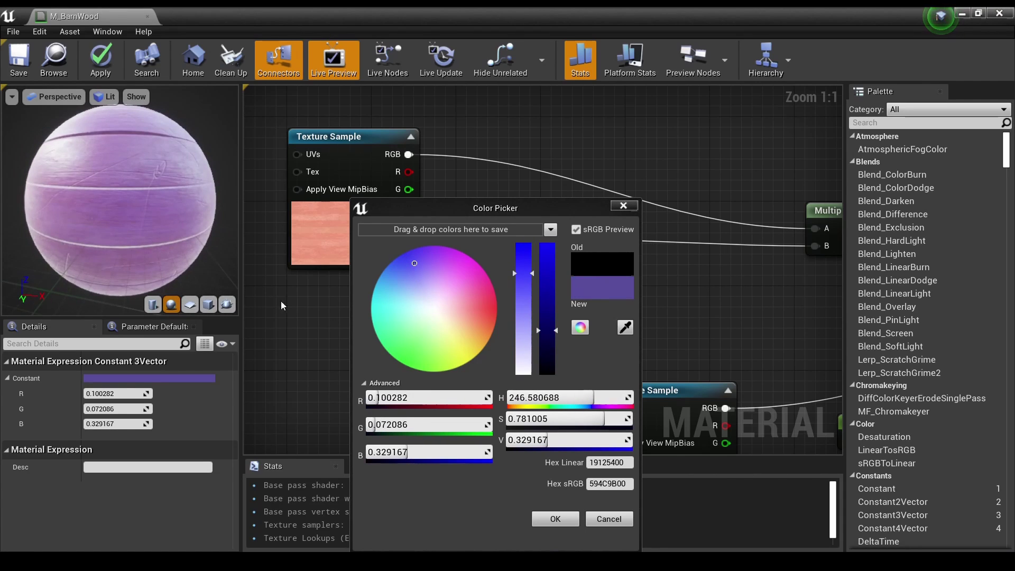
left_click(385, 303)
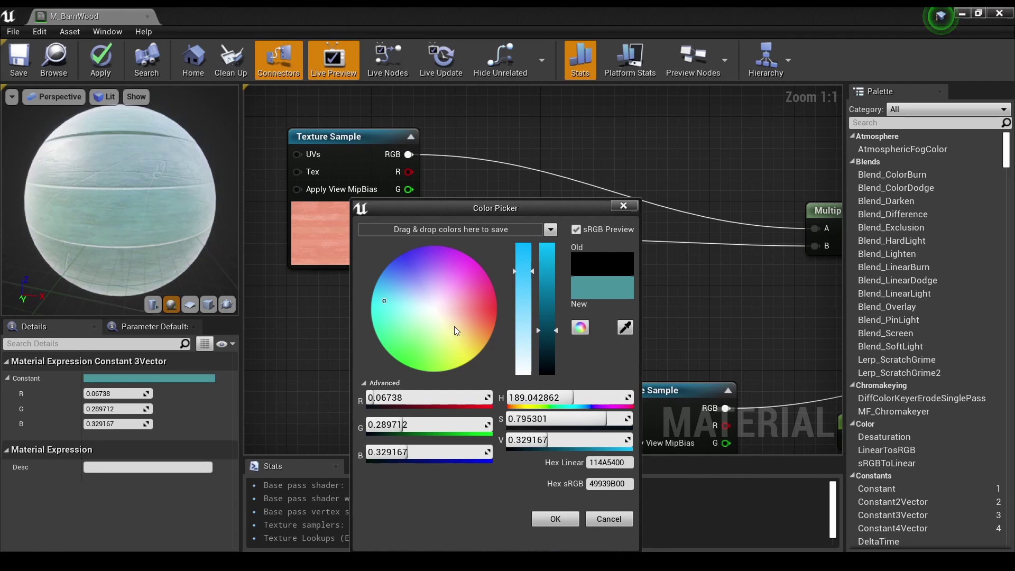
- Set the Constant3Vector's color to a muted reddish brown, about R 0.329, G 0.204, B 0.173, and accept it
left_click_drag(455, 326, 476, 318)
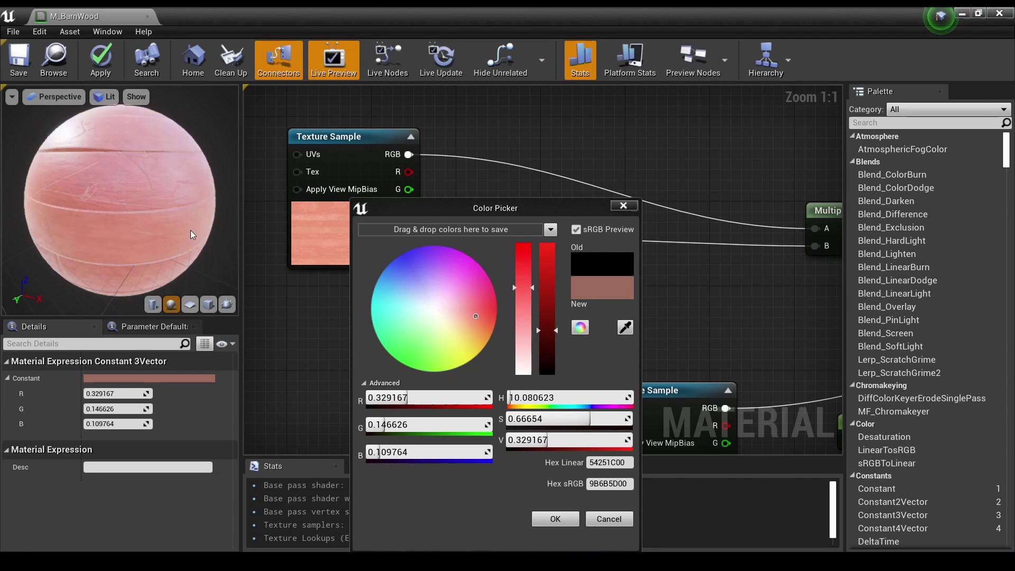
left_click(464, 316)
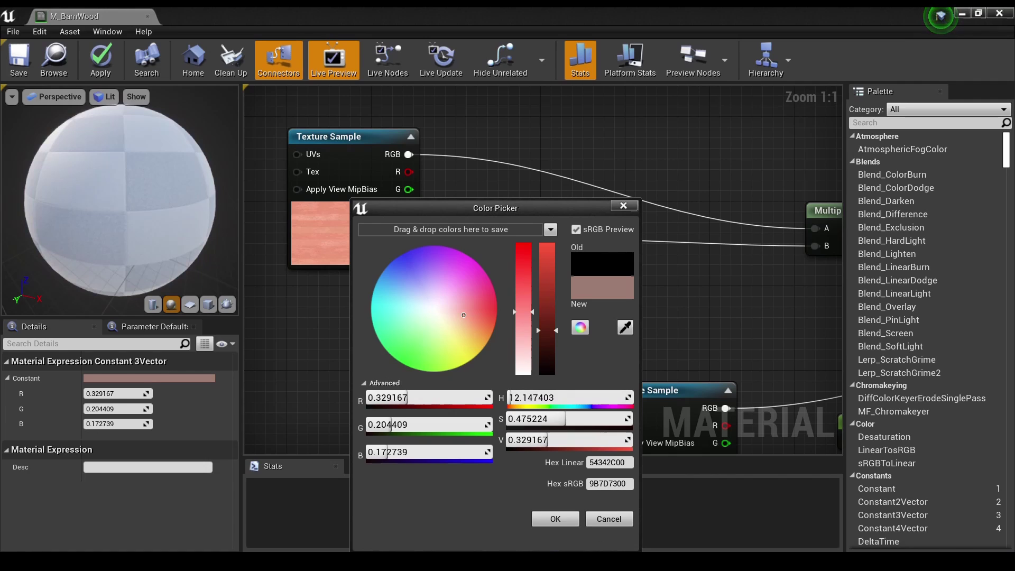
left_click(555, 520)
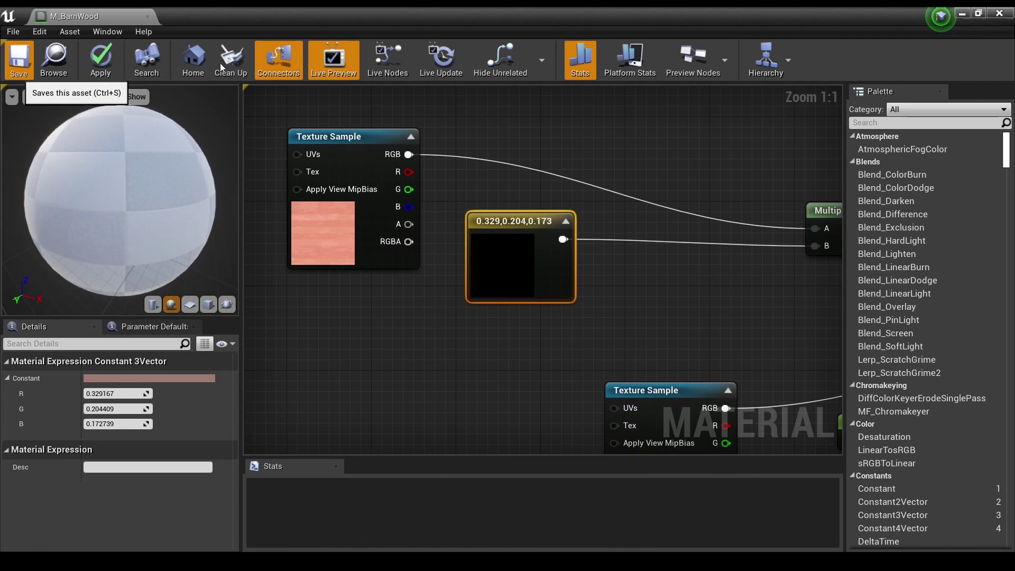
- Save the M_BarnWood material and close its material editor
left_click(19, 59)
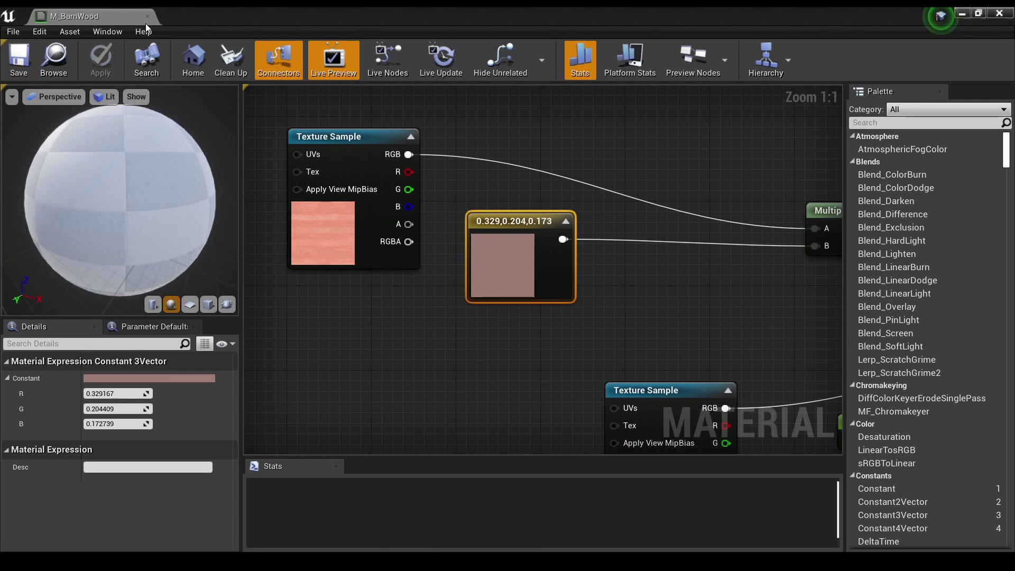
left_click(147, 17)
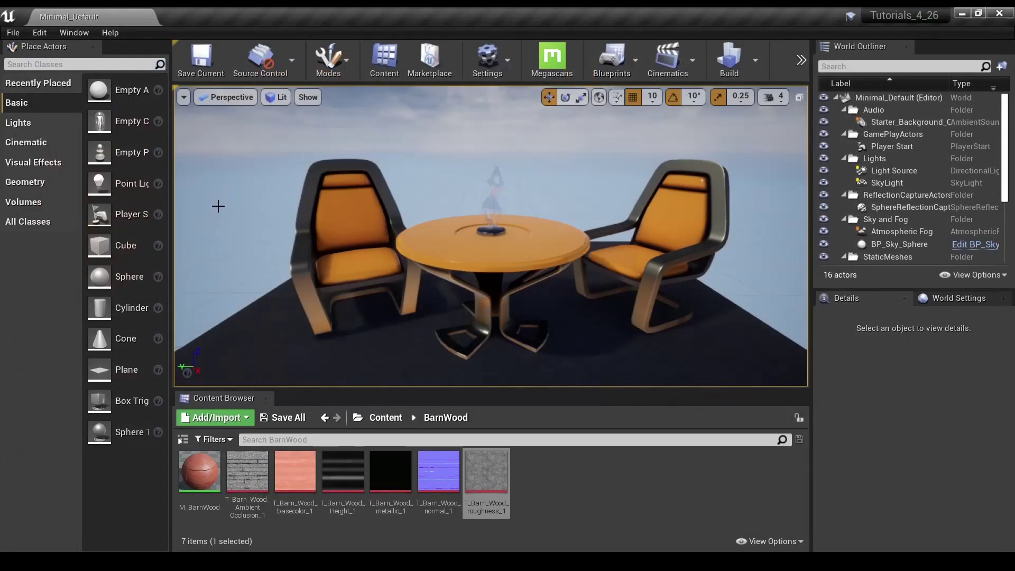
- Apply M_BarnWood to the chair on the left of the table in the level and inspect its wood surface up close
left_click_drag(199, 470, 363, 255)
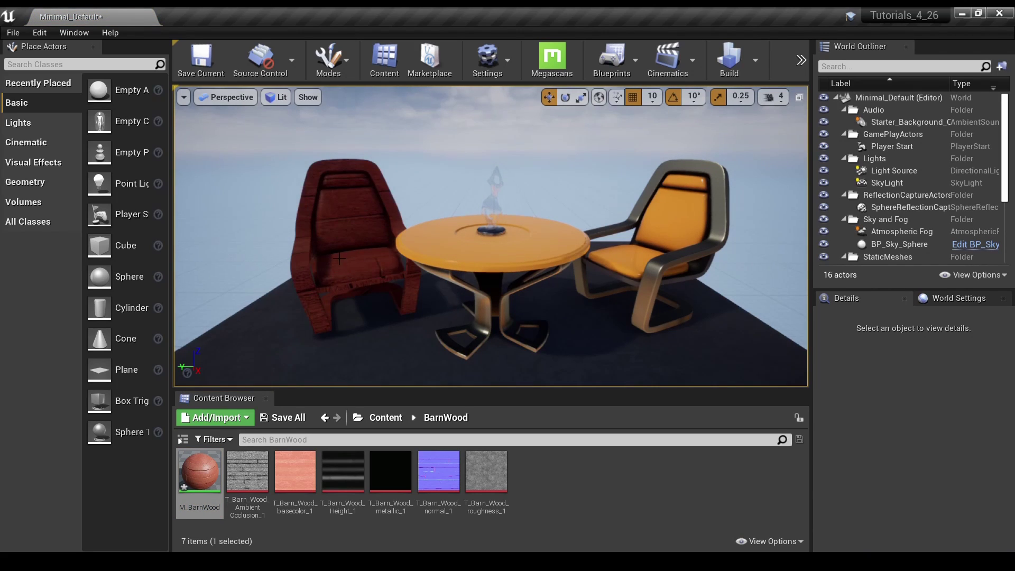
scroll(338, 258, "up", 5)
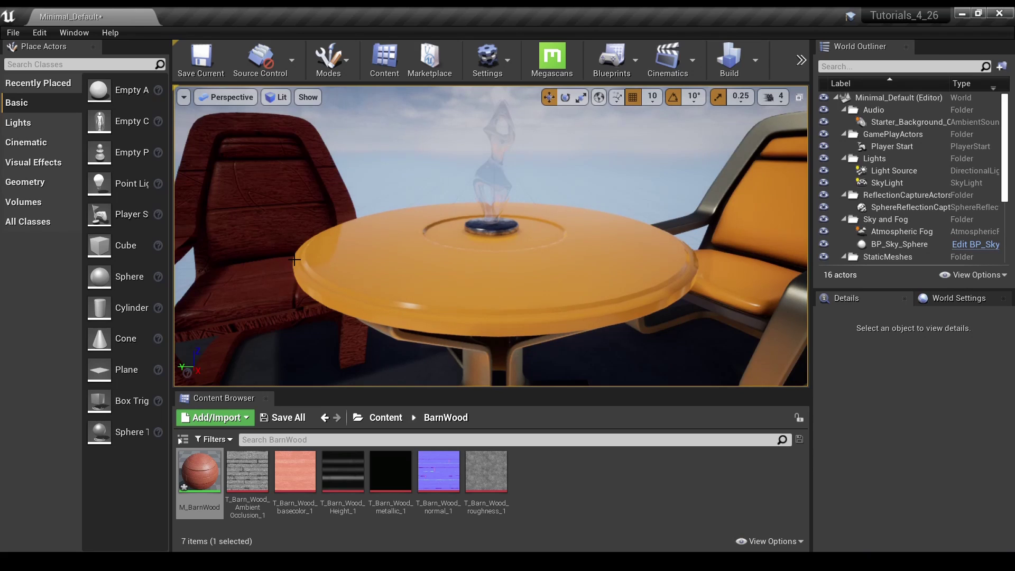
middle_click_drag(298, 259, 300, 299)
scroll(299, 258, "up", 5)
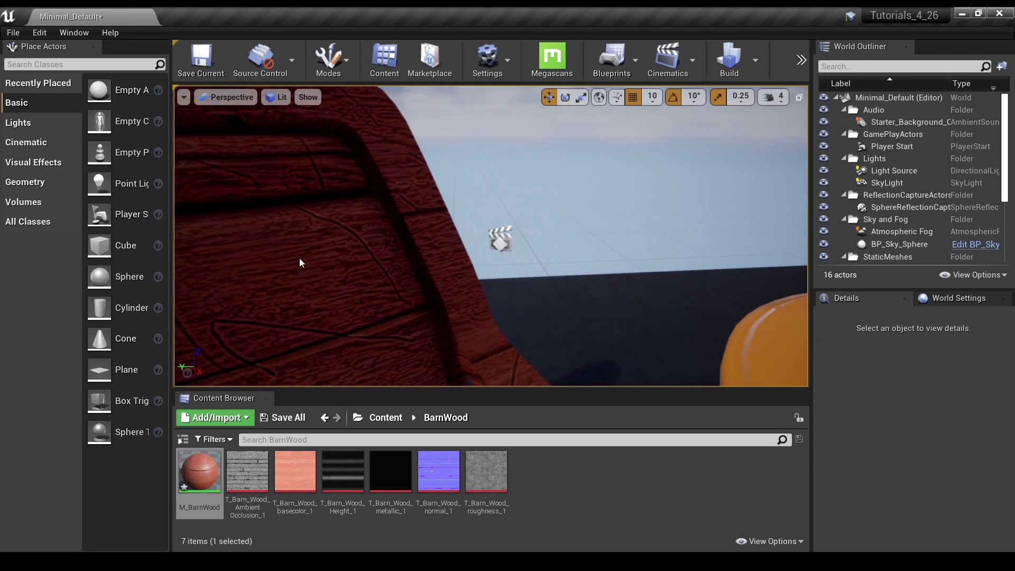
scroll(299, 263, "down", 3)
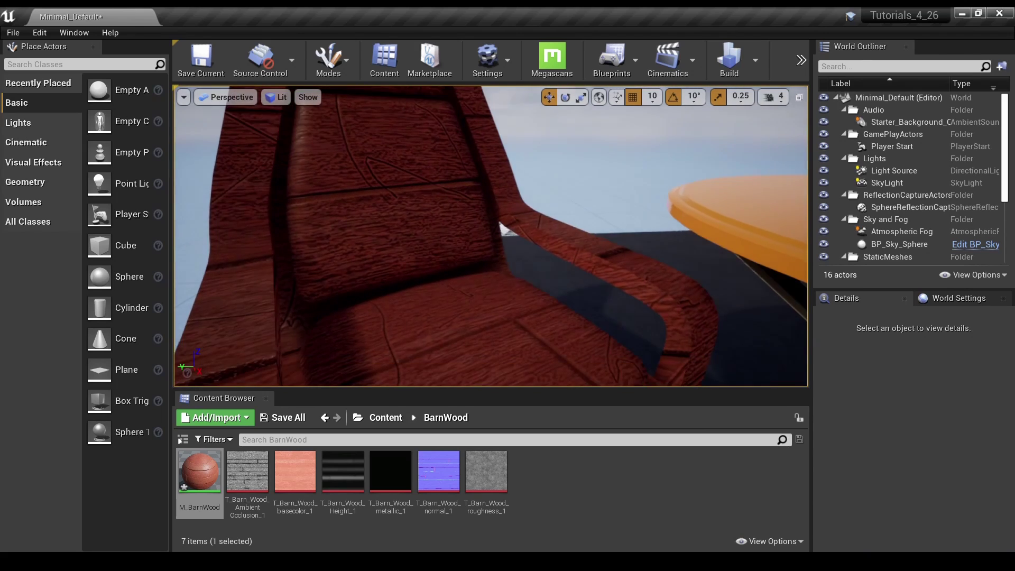
scroll(300, 263, "down", 2)
scroll(316, 259, "down", 5)
middle_click_drag(482, 286, 570, 317)
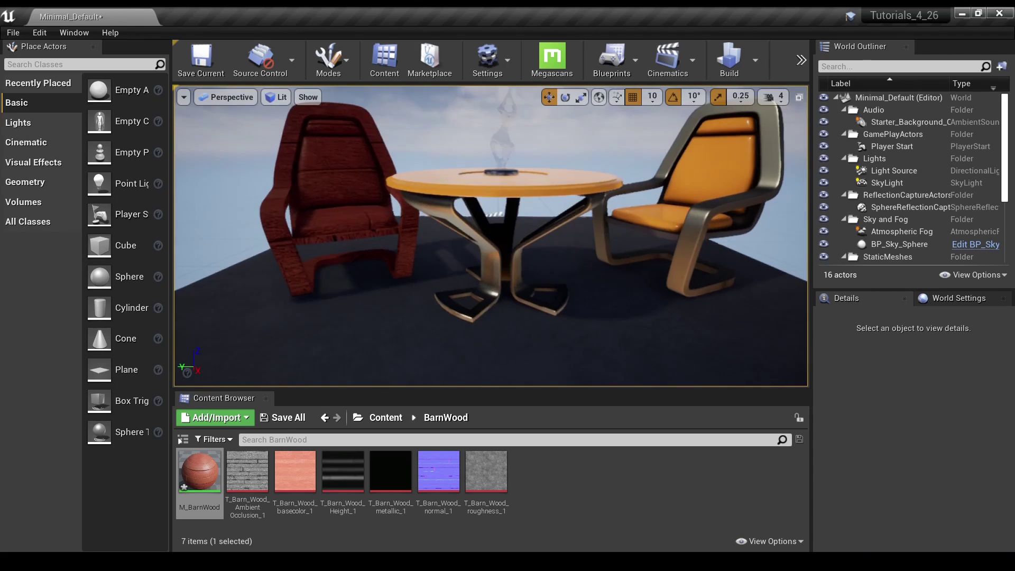